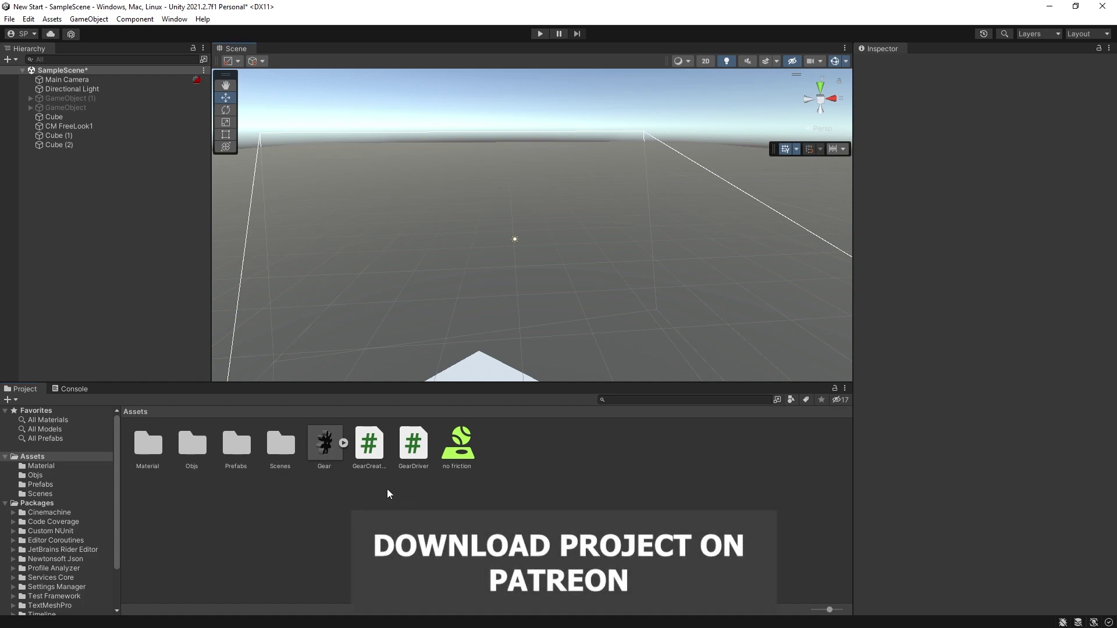
Place the Gear model in the scene raised to Y 2.87 and select its Body1 child
left_click_drag(324, 469, 82, 250)
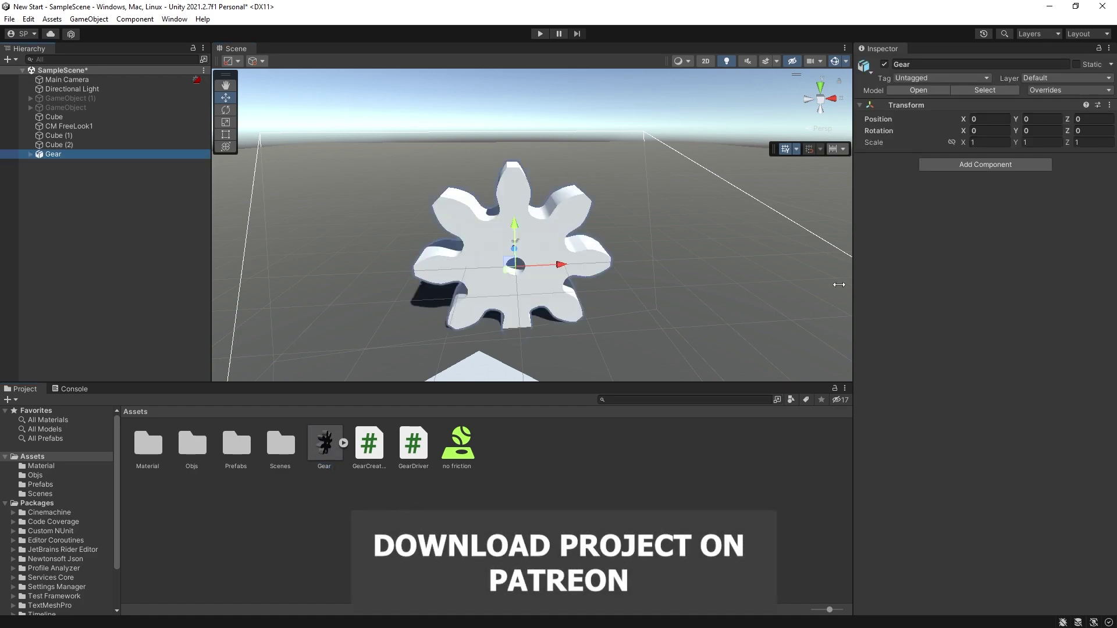
left_click_drag(515, 233, 514, 206)
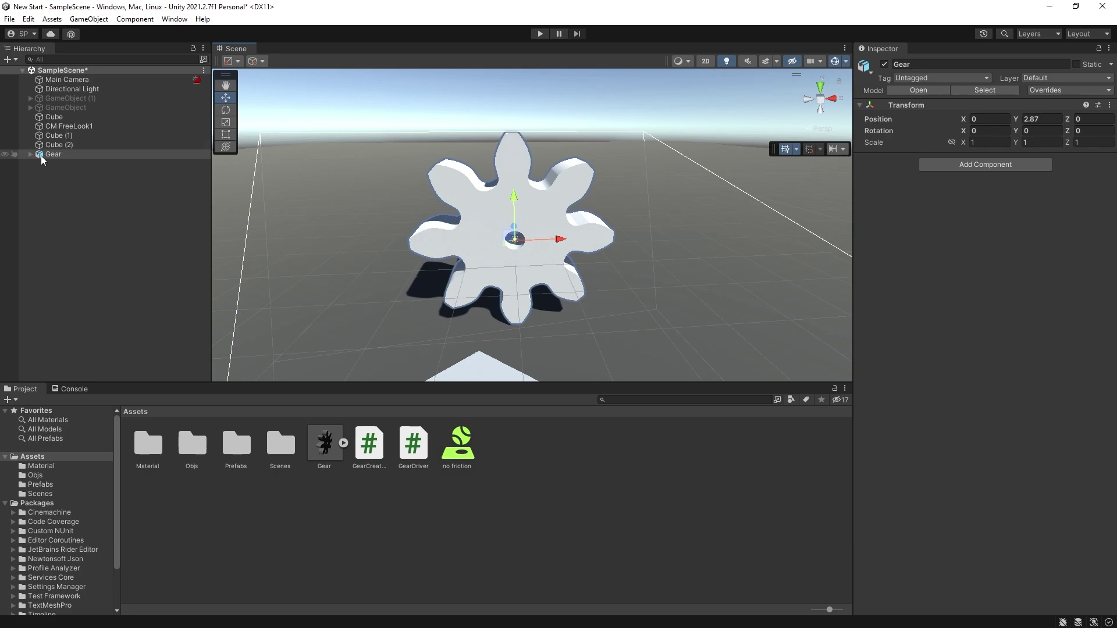
left_click(31, 154)
left_click(58, 164)
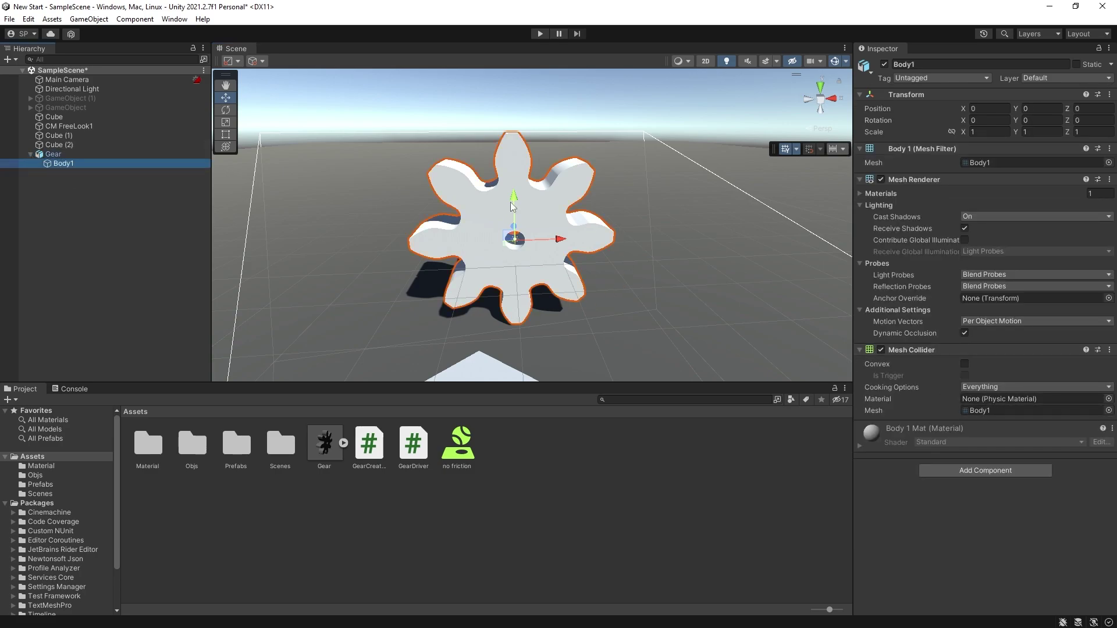
Create a sphere and position it high above the gear, shifted left over a tooth
right_click(77, 199)
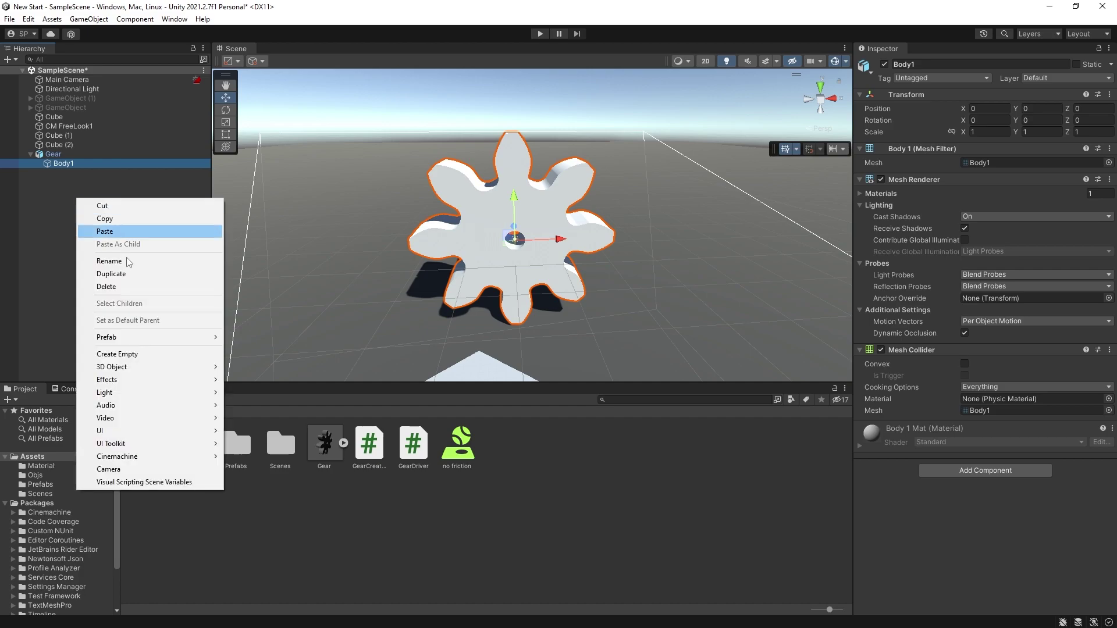
mouse_move(195, 370)
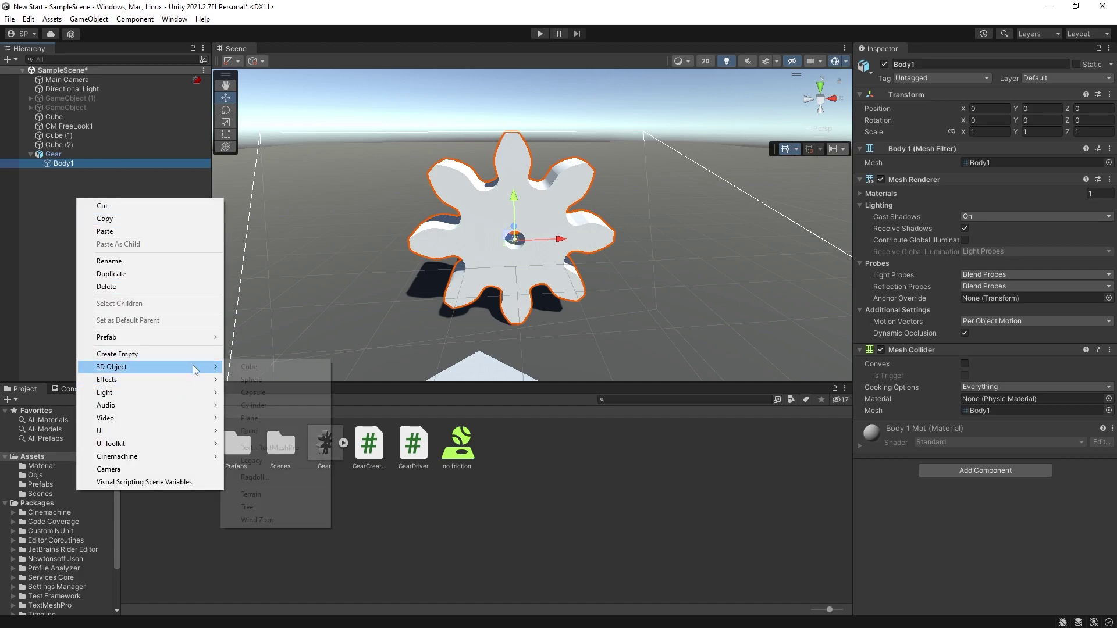
left_click(252, 380)
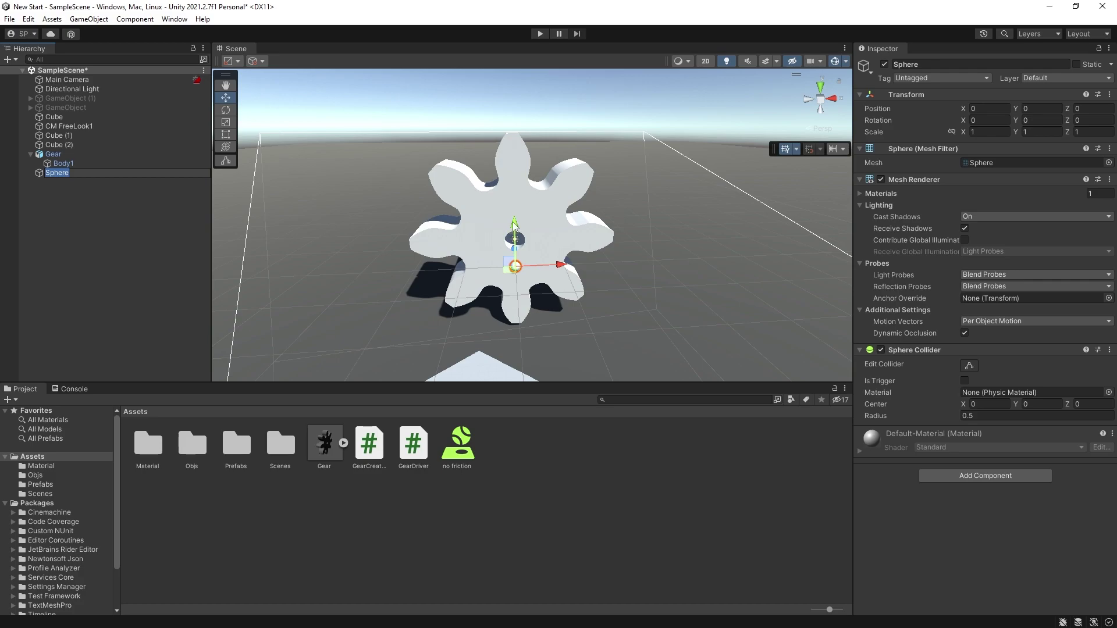
left_click_drag(515, 228, 513, 65)
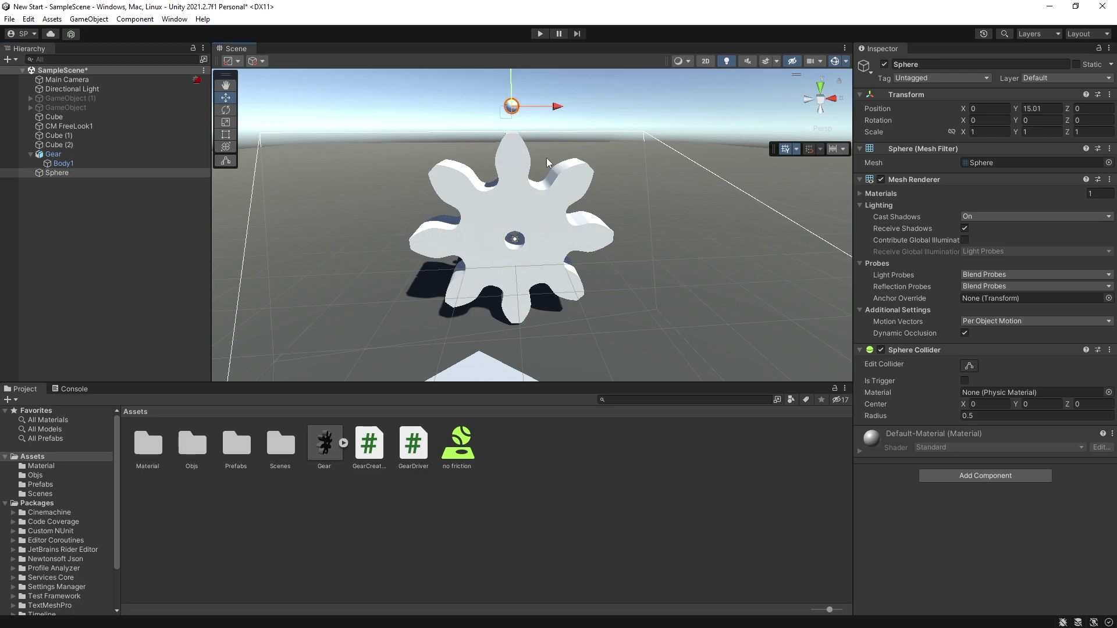
left_click_drag(557, 107, 529, 107)
Give the sphere a Rigidbody and run the scene to watch it fall onto the gear
left_click(1015, 476)
type("ri")
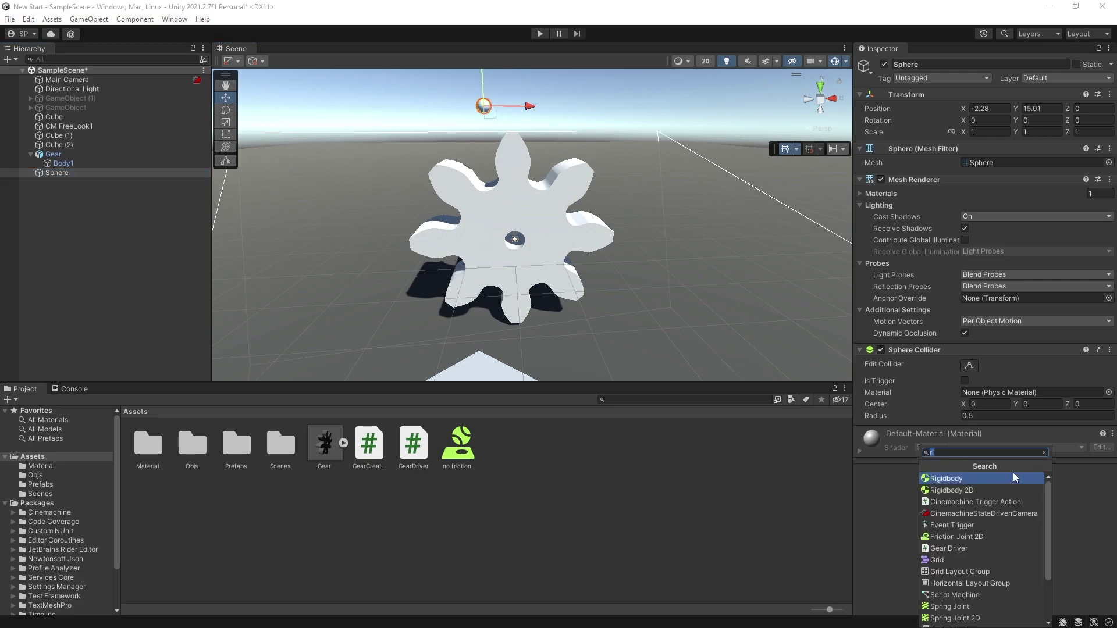
left_click(989, 478)
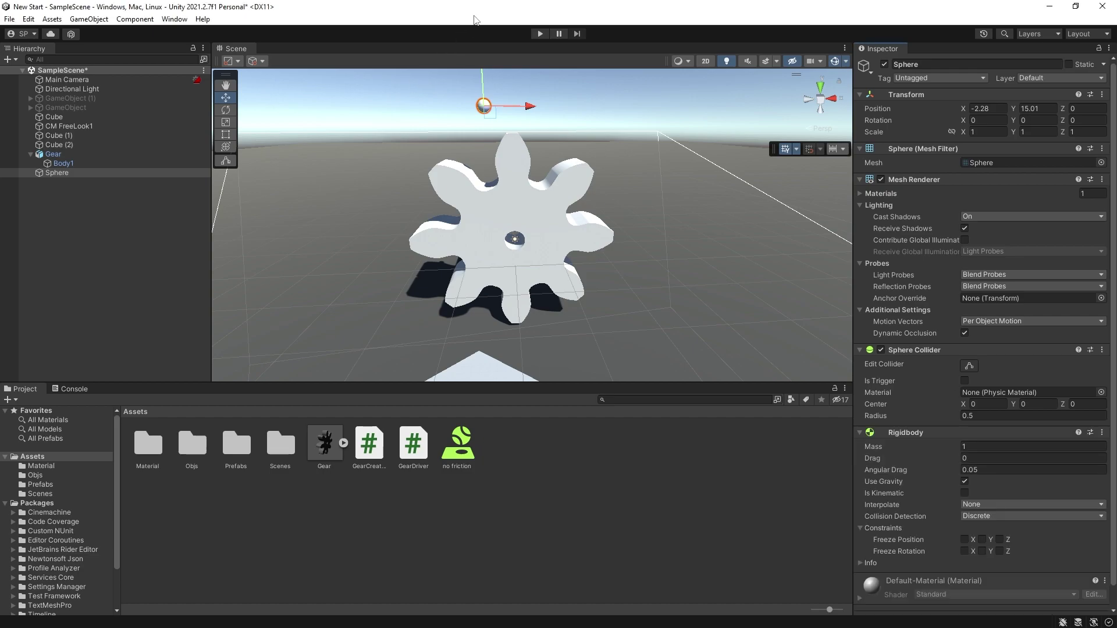
left_click(540, 33)
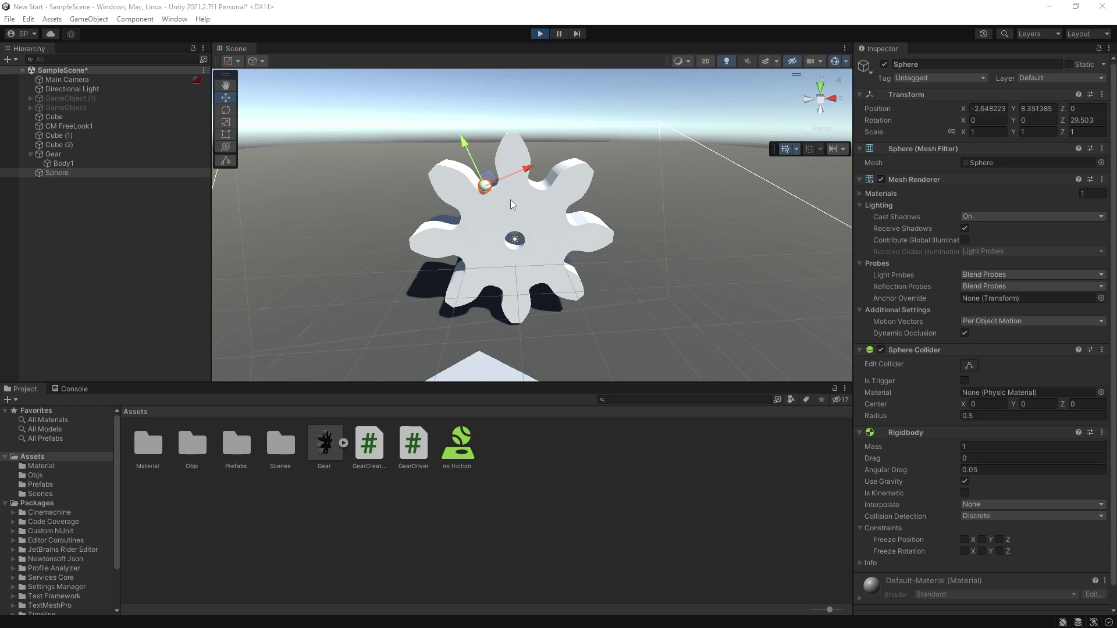
Add a Rigidbody to Body1 and test-run, exposing the non-convex MeshCollider error as the gear falls
key("ctrl+p")
left_click(53, 154)
left_click(63, 163)
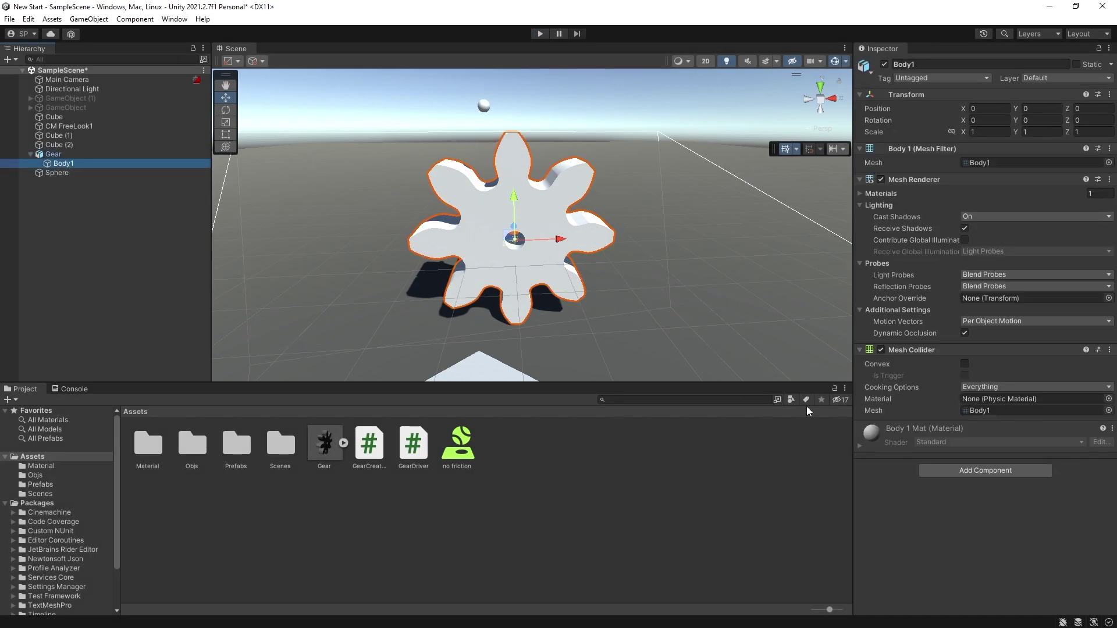
left_click(1011, 470)
left_click(990, 474)
key("ctrl+p")
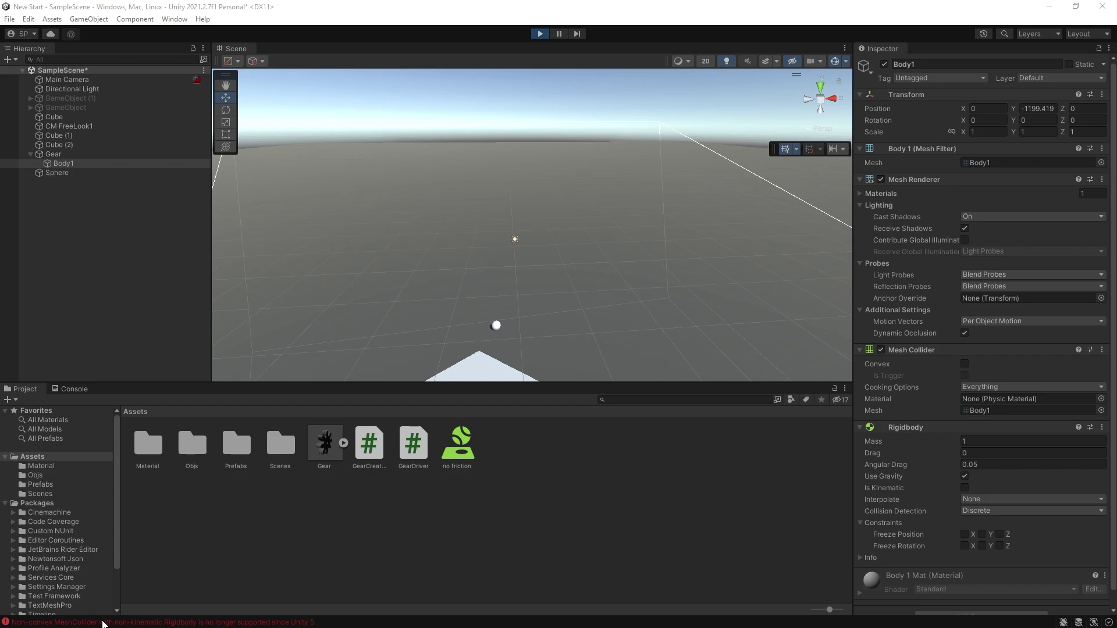
key("ctrl+p")
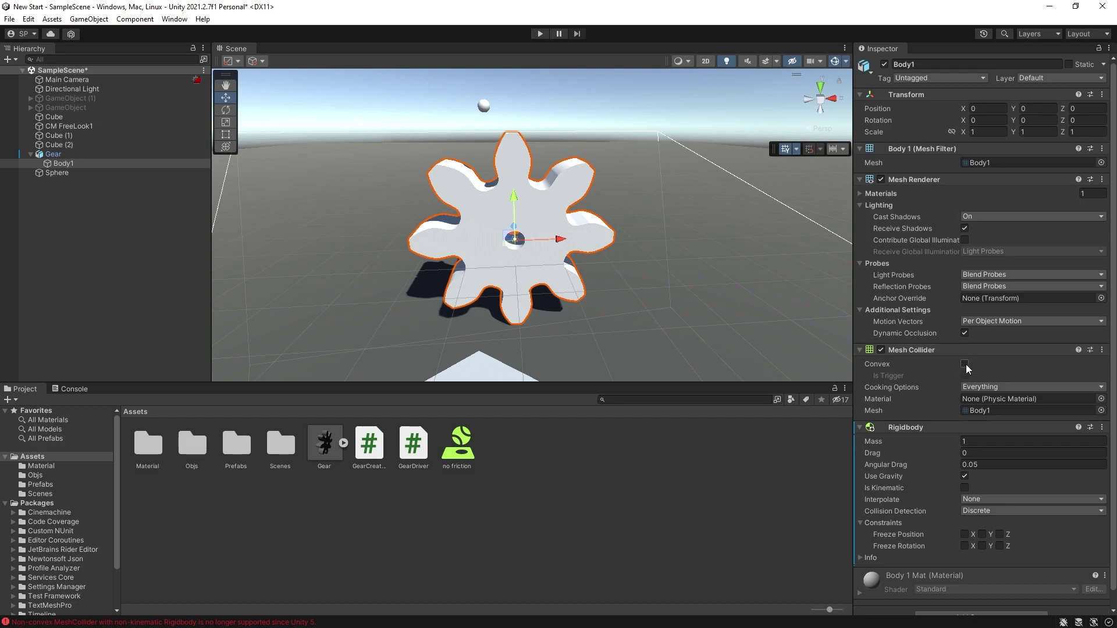
Tick Convex on Body1's Mesh Collider, rerun the sphere-drop test, then reselect Body1
left_click(965, 364)
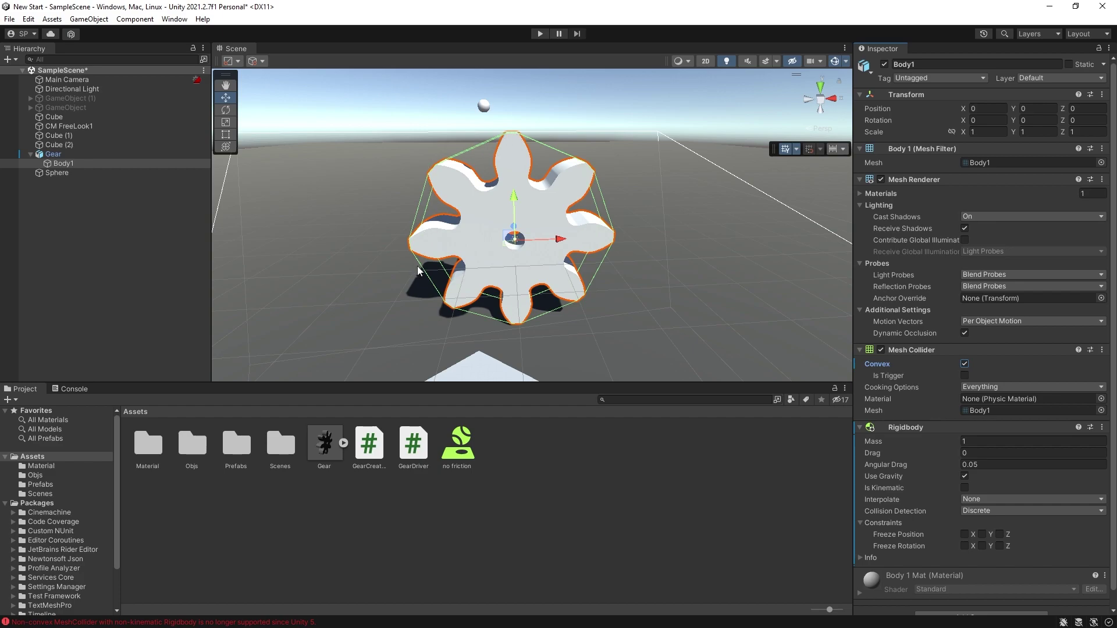
left_click(540, 33)
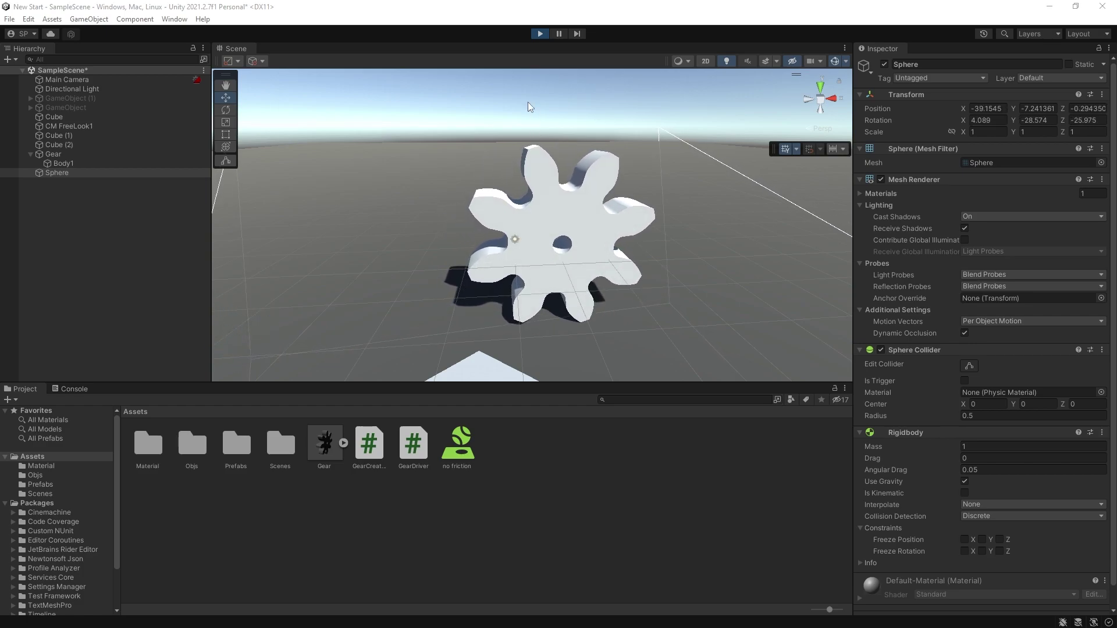
left_click(539, 34)
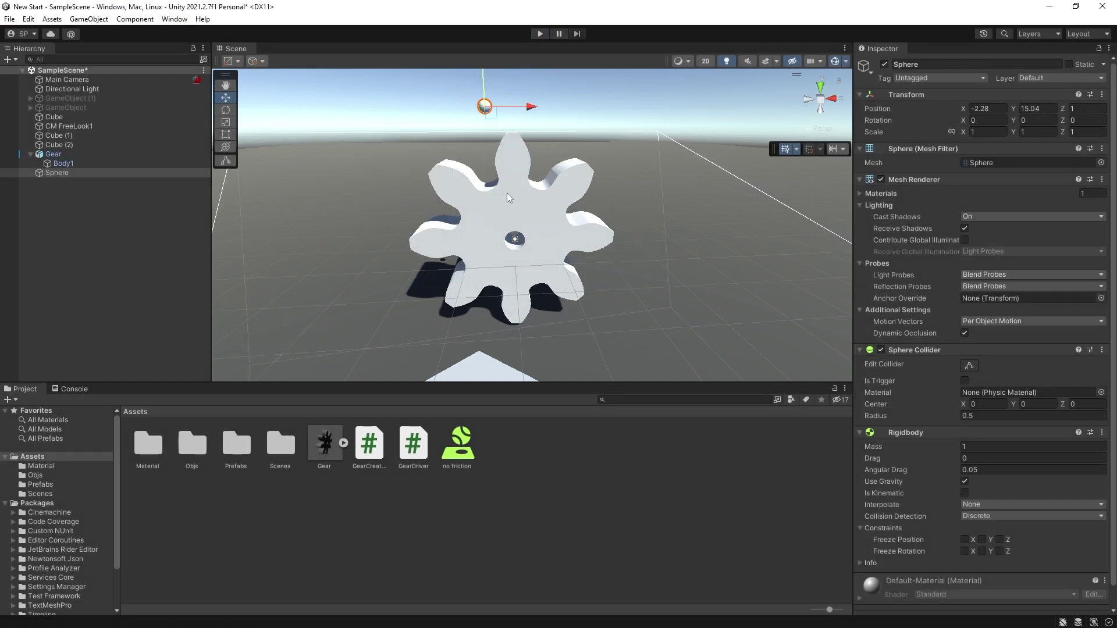
left_click(522, 205)
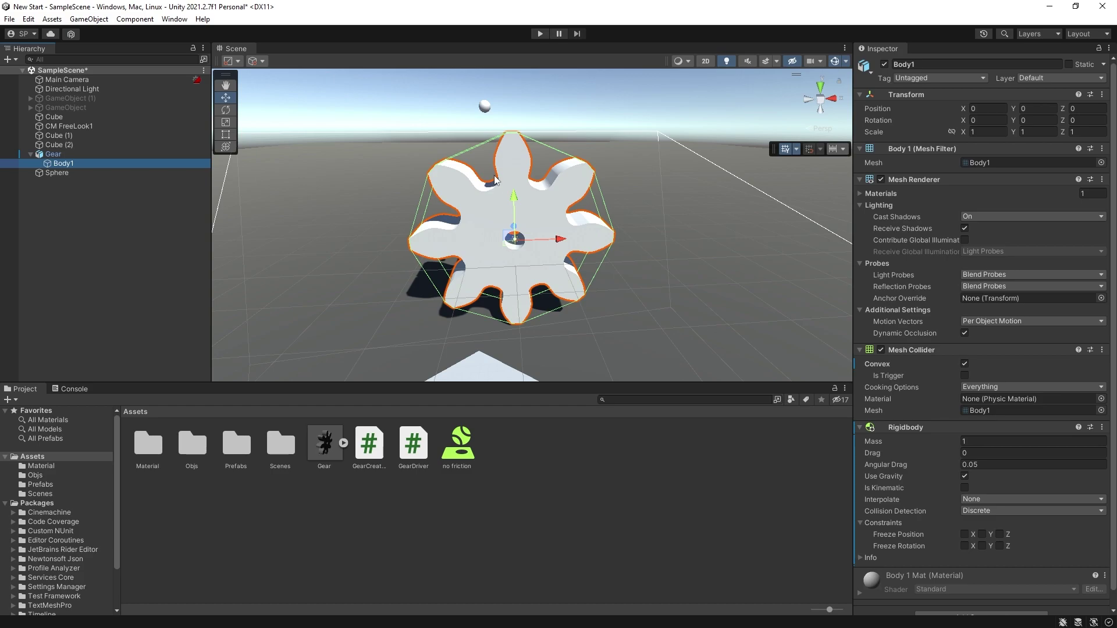
key("alt")
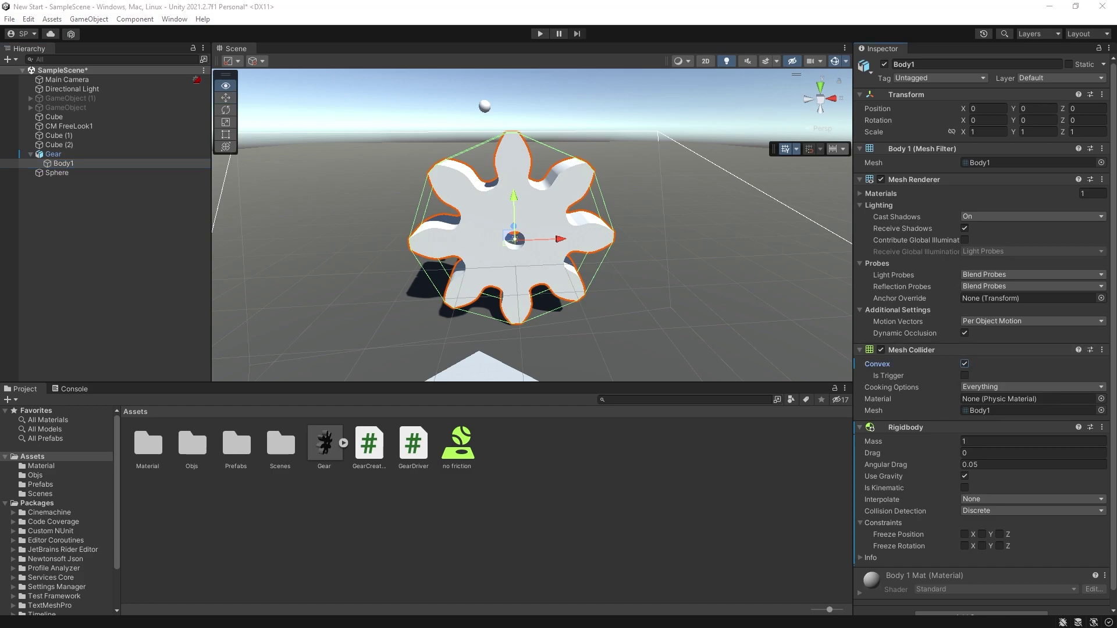
In Fusion 360, hide Spur Gear (1):1 and show only the single-tooth Body1, selecting its face
key("alt+Tab")
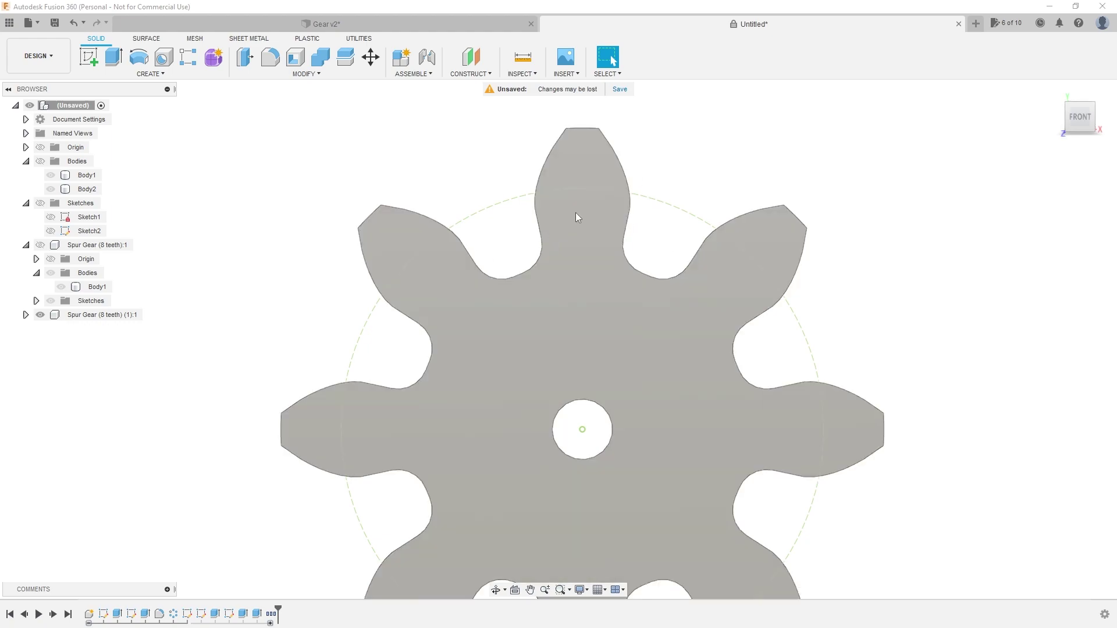
left_click(41, 315)
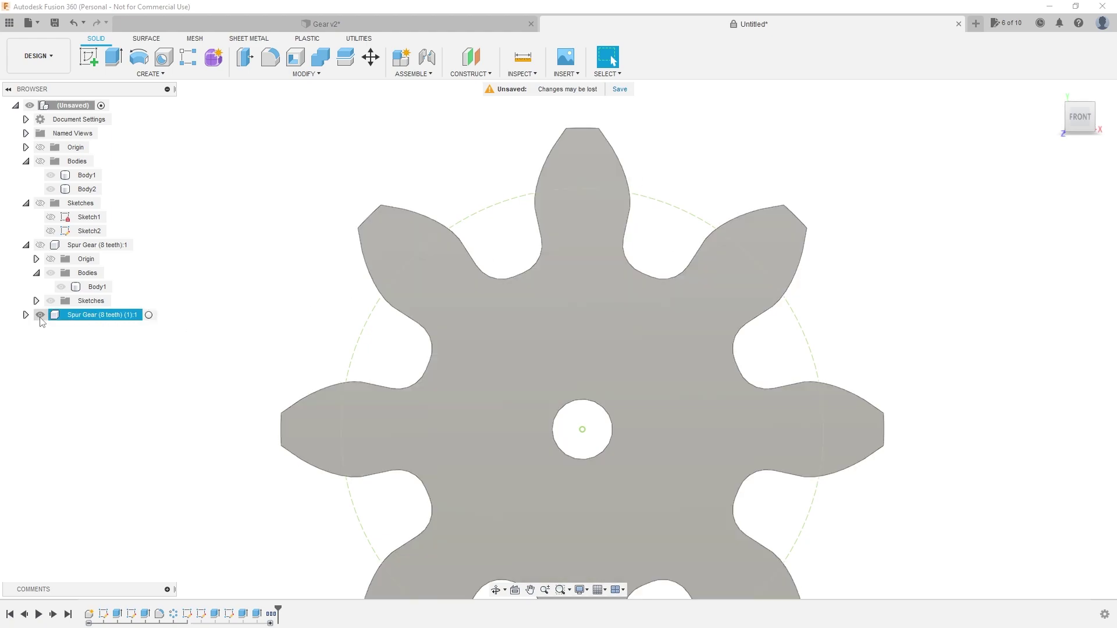
left_click(641, 281)
left_click(721, 250)
left_click(585, 248)
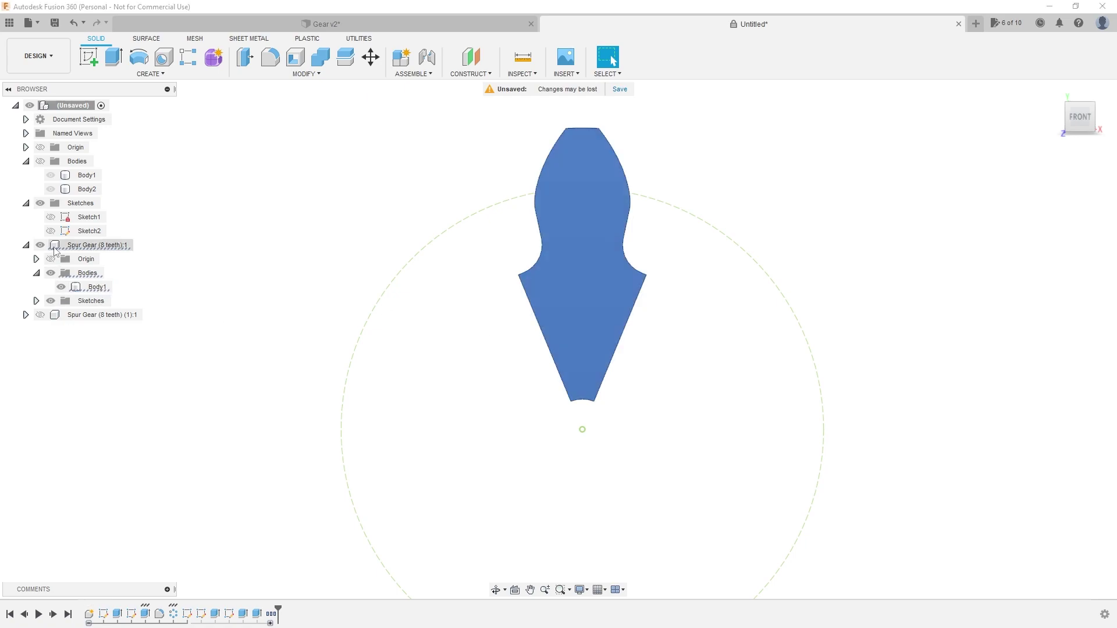
left_click(50, 231)
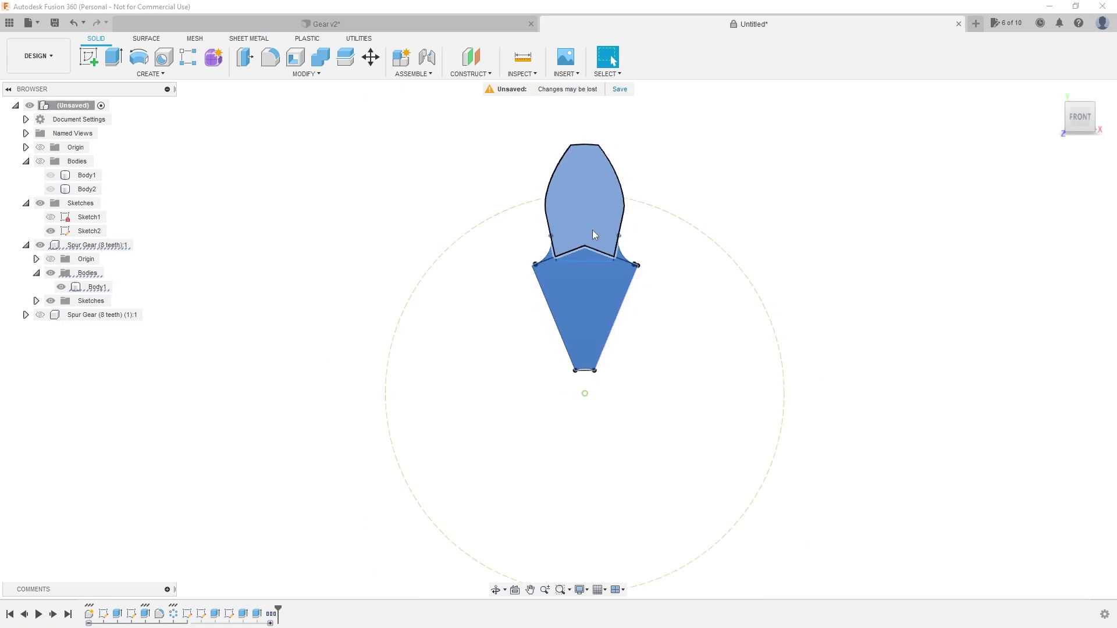
scroll(591, 233, "up", 3)
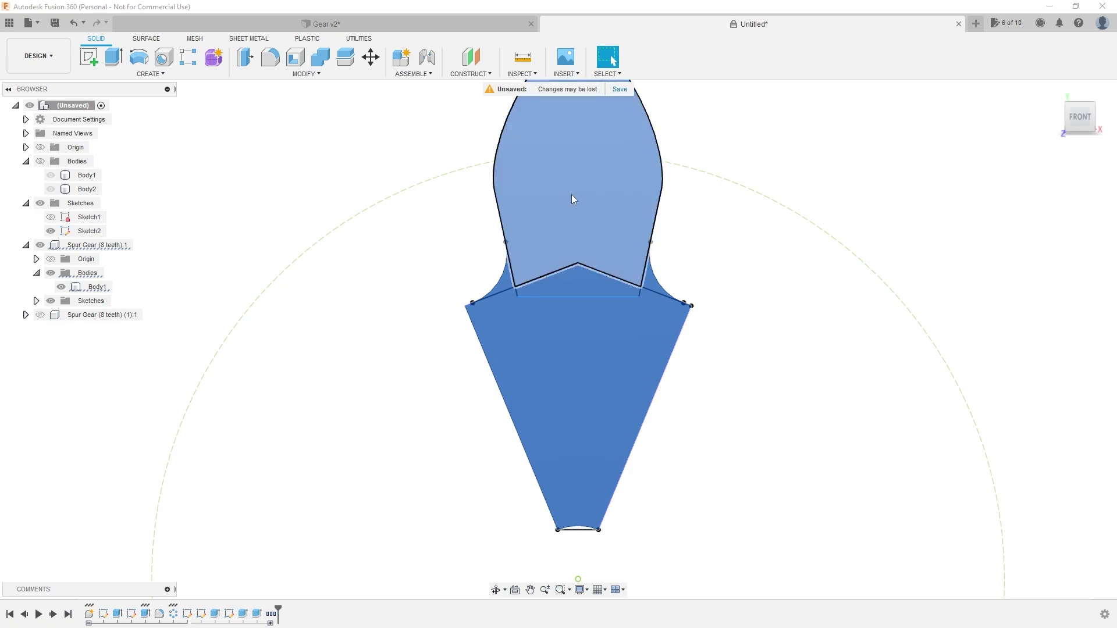
scroll(539, 256, "down", 3)
scroll(494, 256, "up", 1)
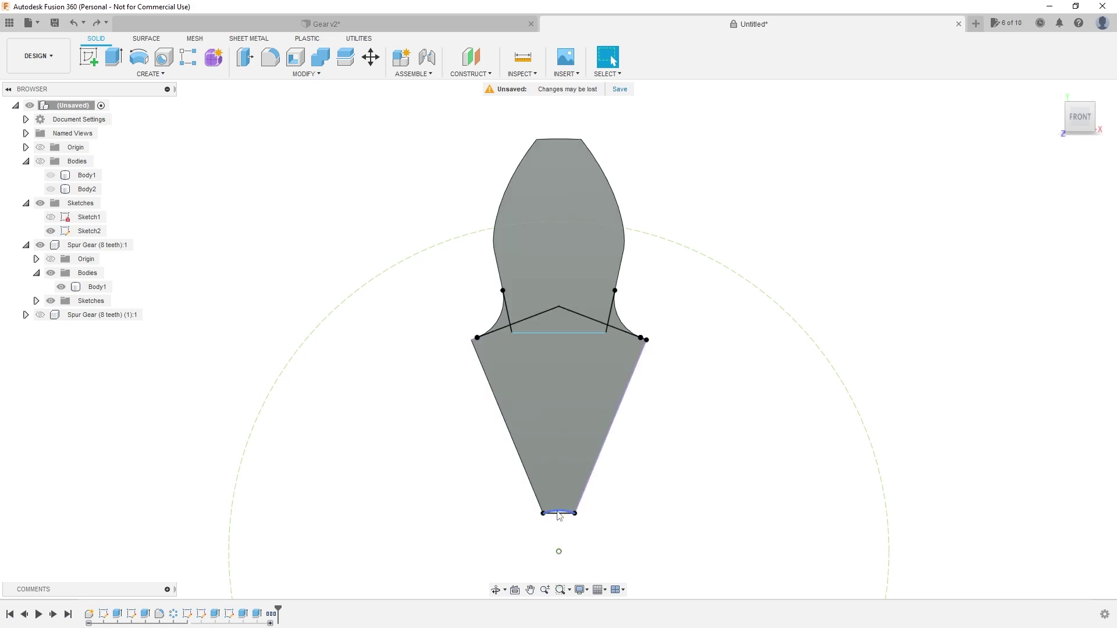
scroll(560, 516, "up", 3)
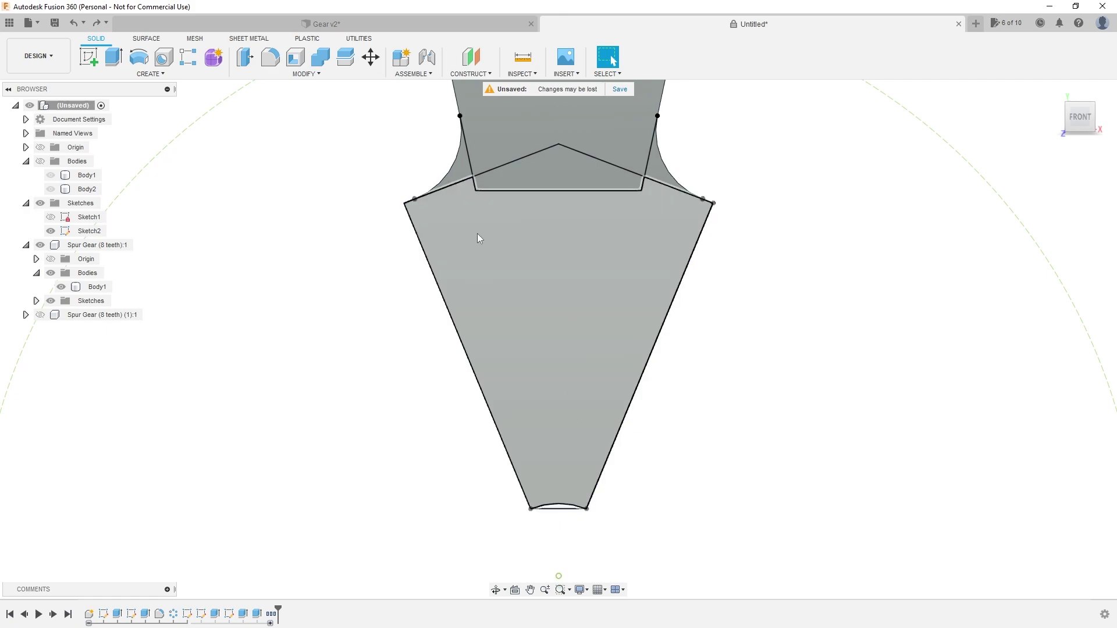
Hide Sketch2 and toggle Body1 and Body2 to view the rounded head and pentagonal arm separately
left_click(51, 231)
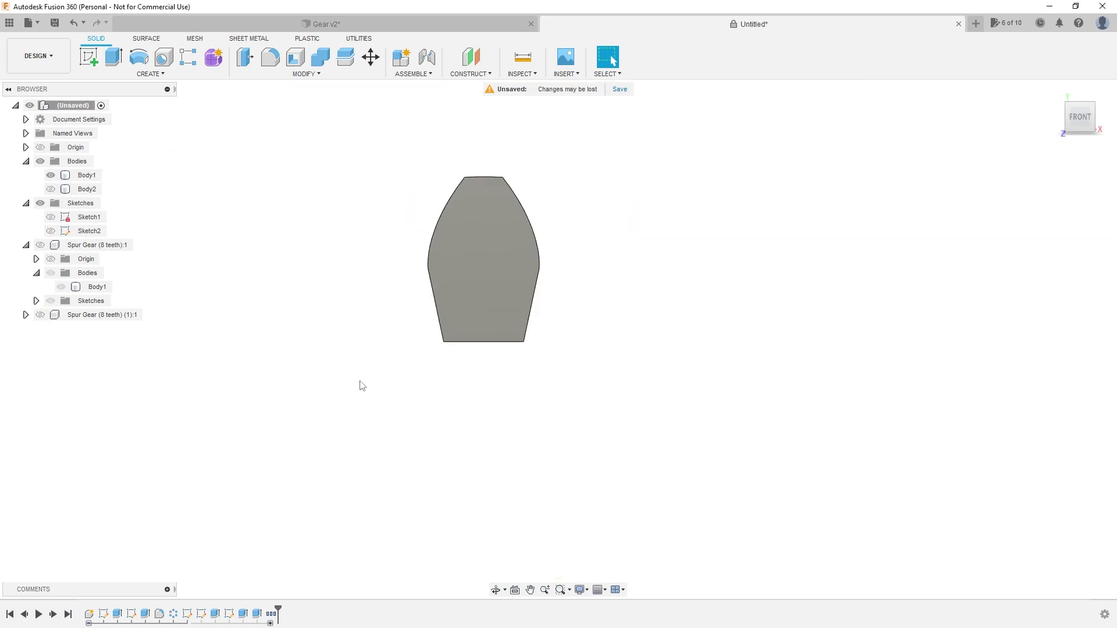
scroll(384, 413, "up", 3)
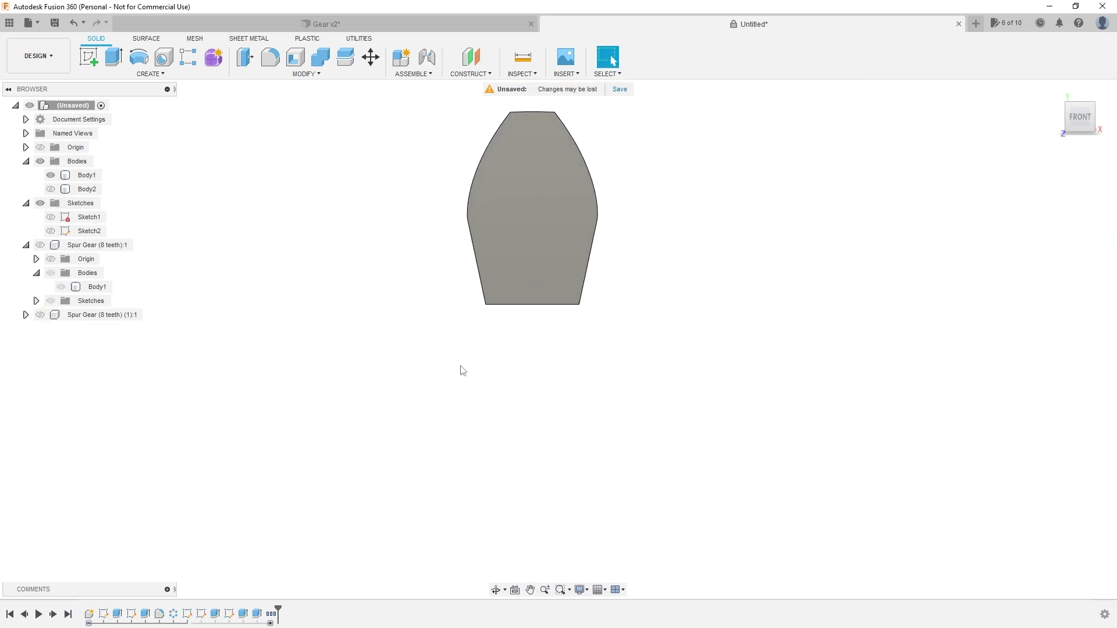
left_click(497, 226)
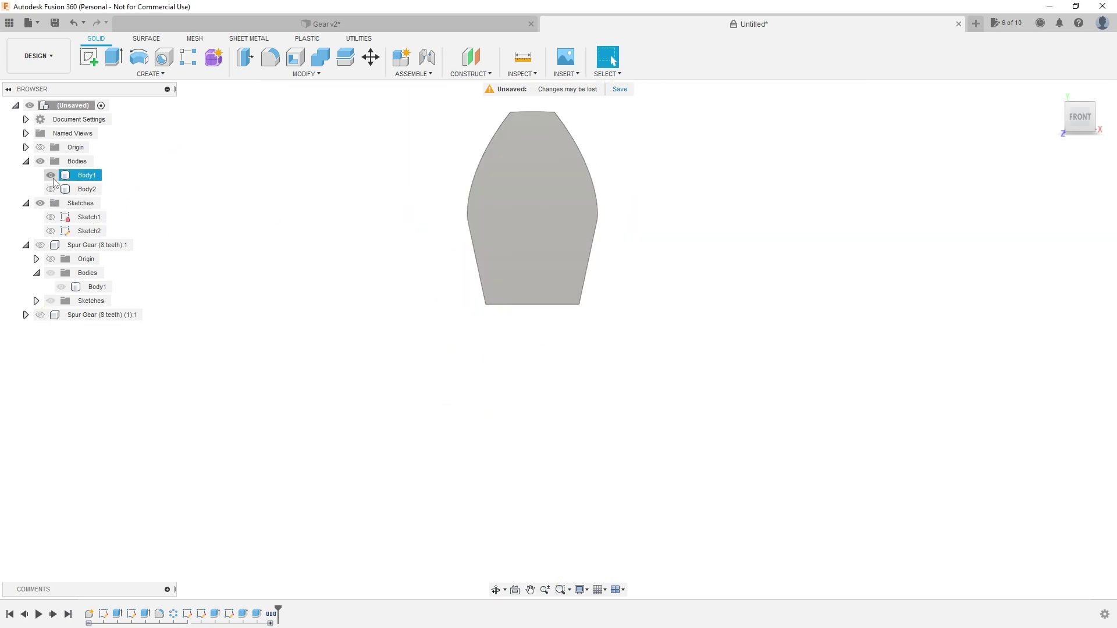
left_click(51, 175)
left_click(51, 189)
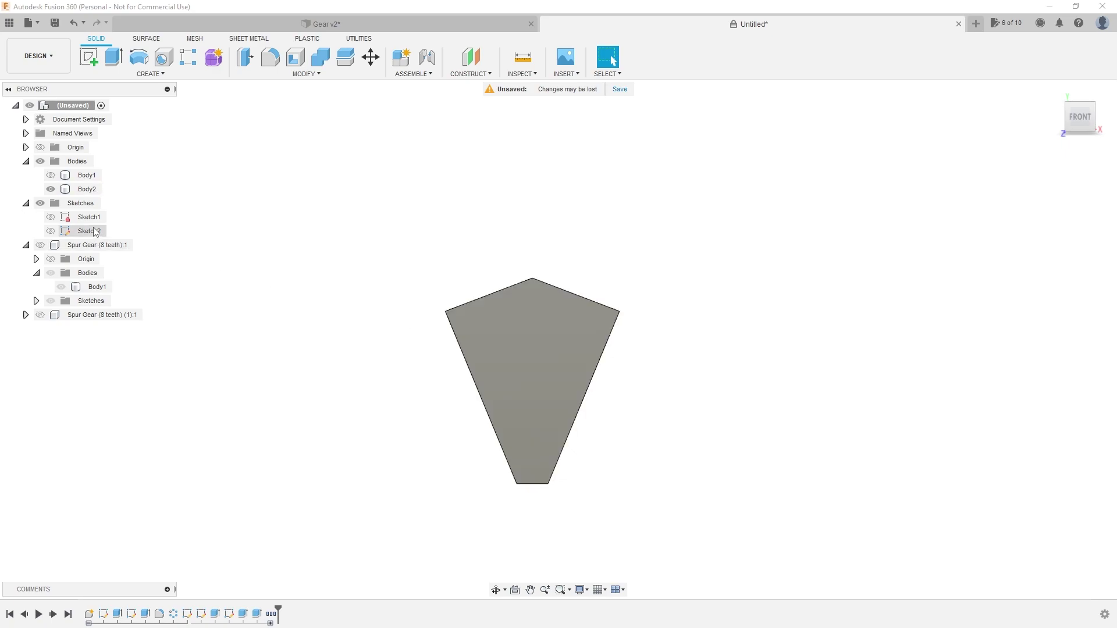
left_click(50, 175)
left_click(509, 256)
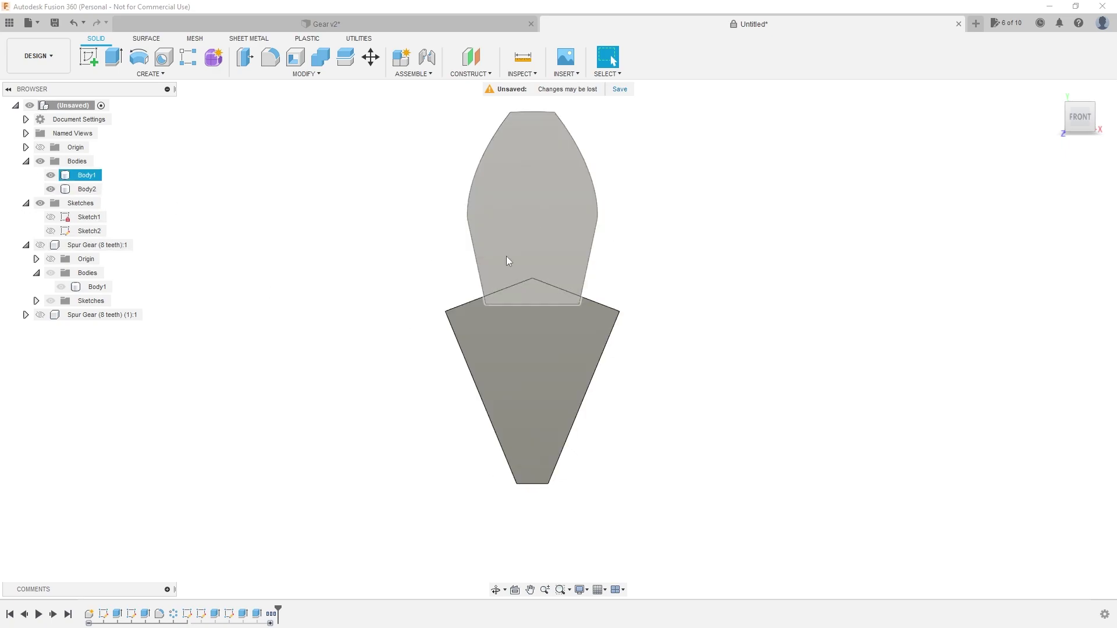
left_click(566, 416)
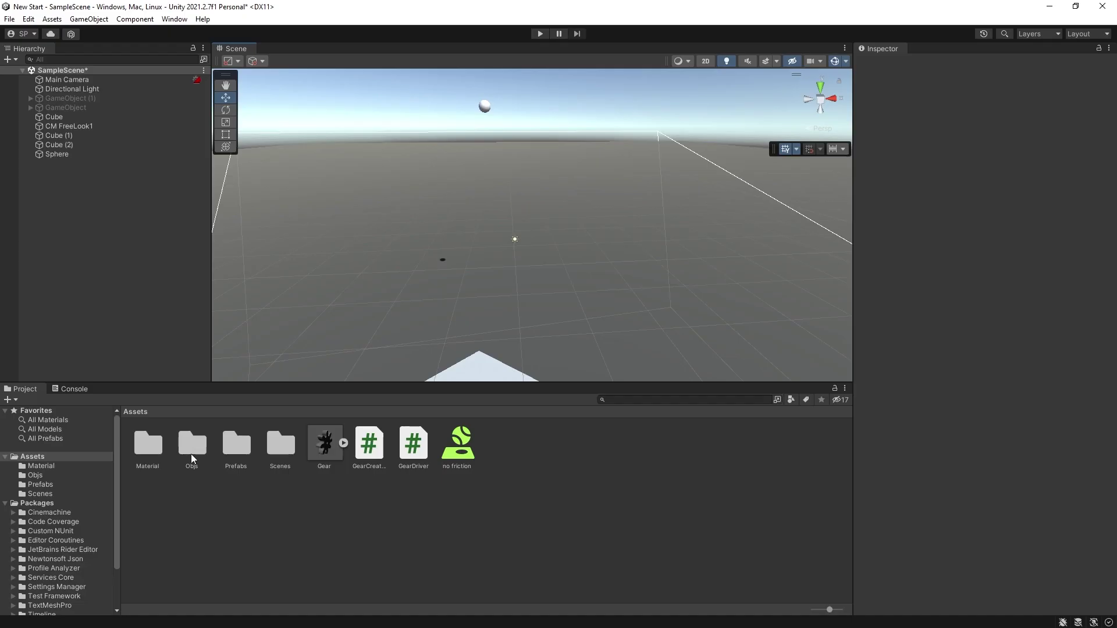
Inspect the ToothArm and ToothHead meshes in the Objs folder and centre the GearTooth prefab
double_click(191, 444)
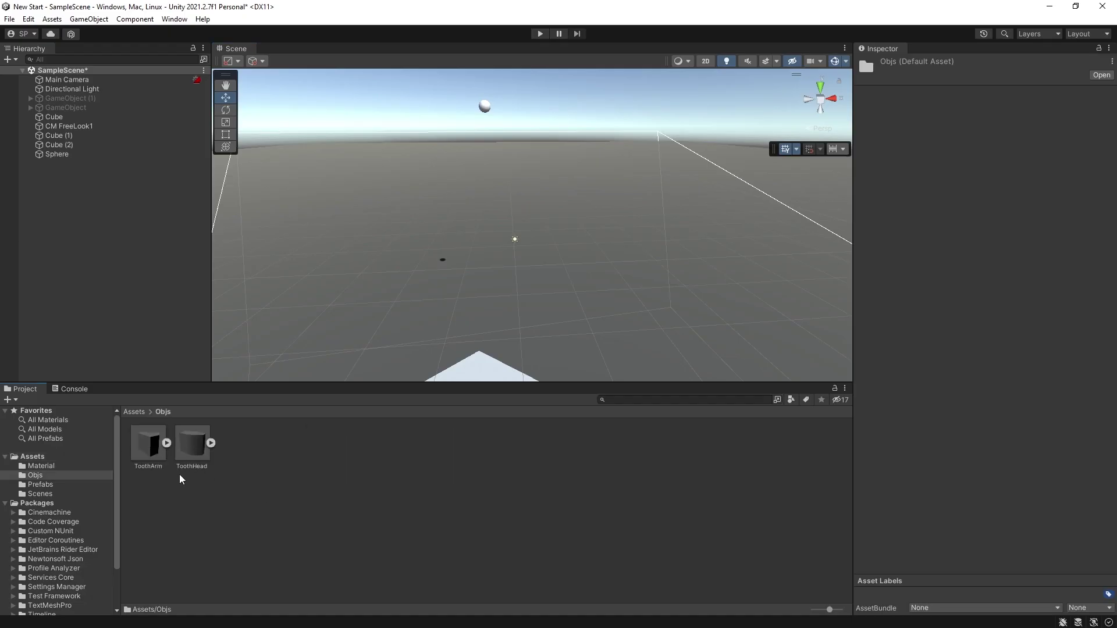
left_click(153, 455)
left_click(185, 453)
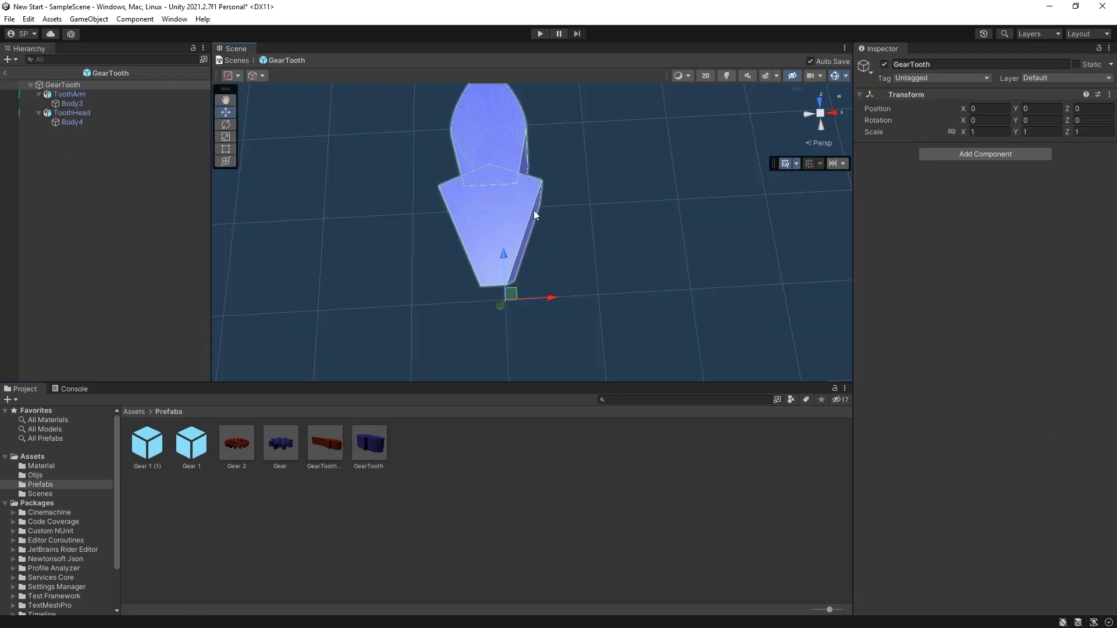
middle_click_drag(466, 153, 484, 177)
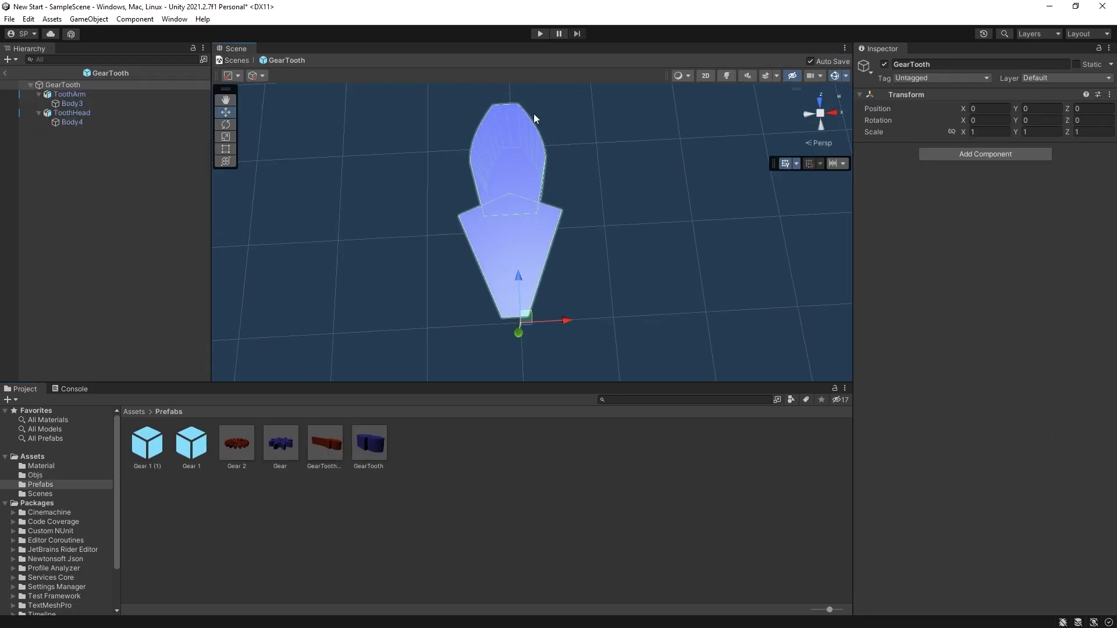
Open the Gear prefab and inspect the first two GearTooth children, noting the 45° rotation
double_click(287, 446)
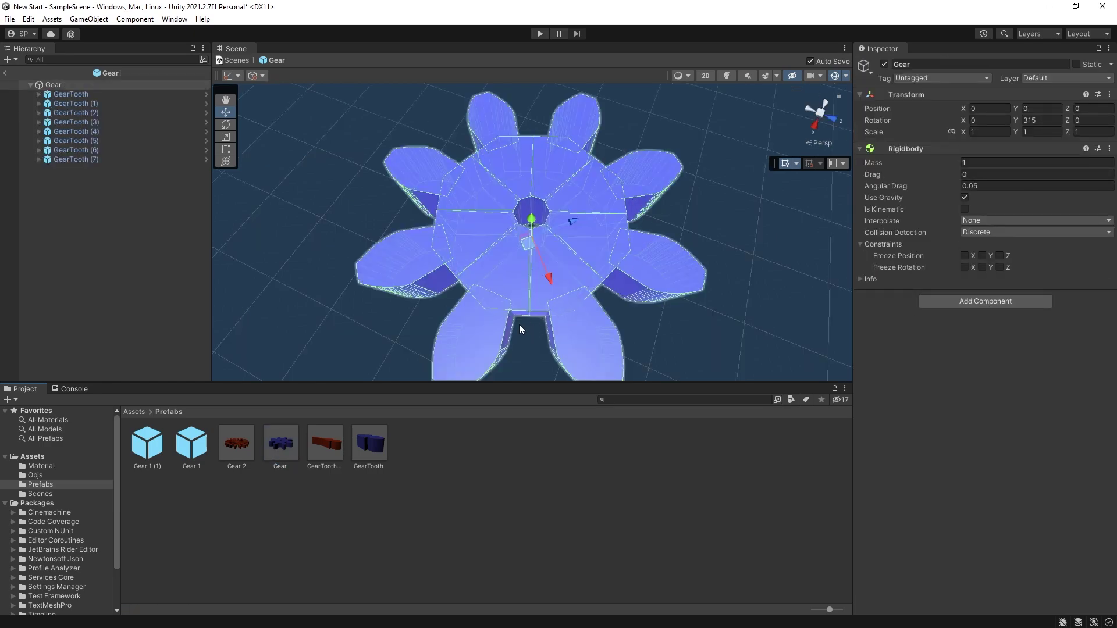
left_click(72, 95)
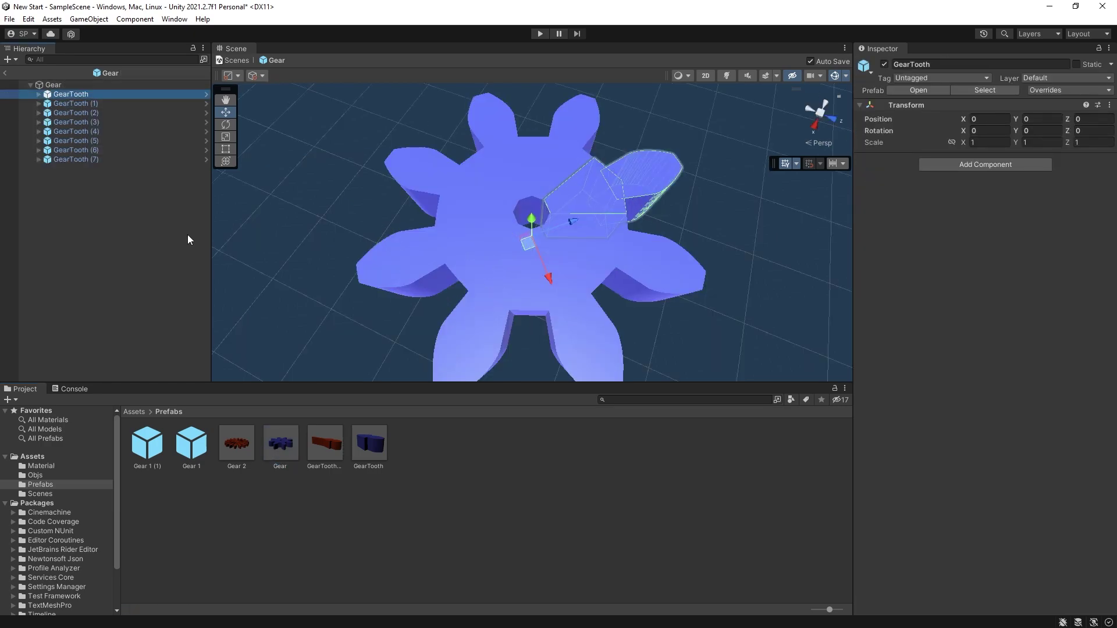
left_click(65, 104)
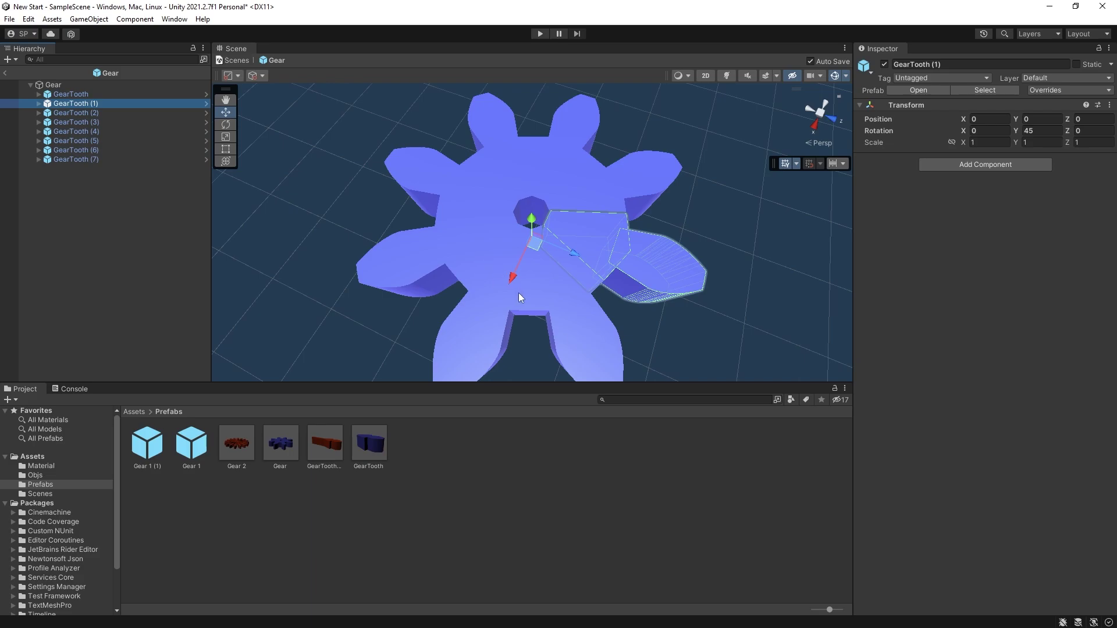
left_click(300, 261)
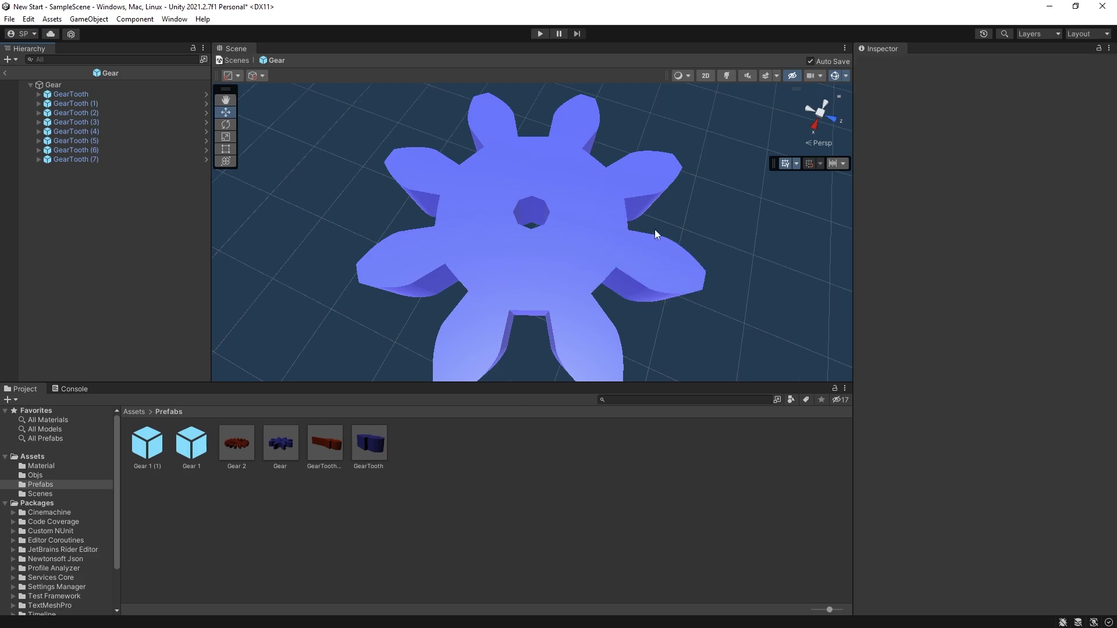
Check the convex colliders on Body3 and Body4, then the Rigidbody on the Gear root
left_click(39, 93)
left_click(47, 103)
left_click(79, 113)
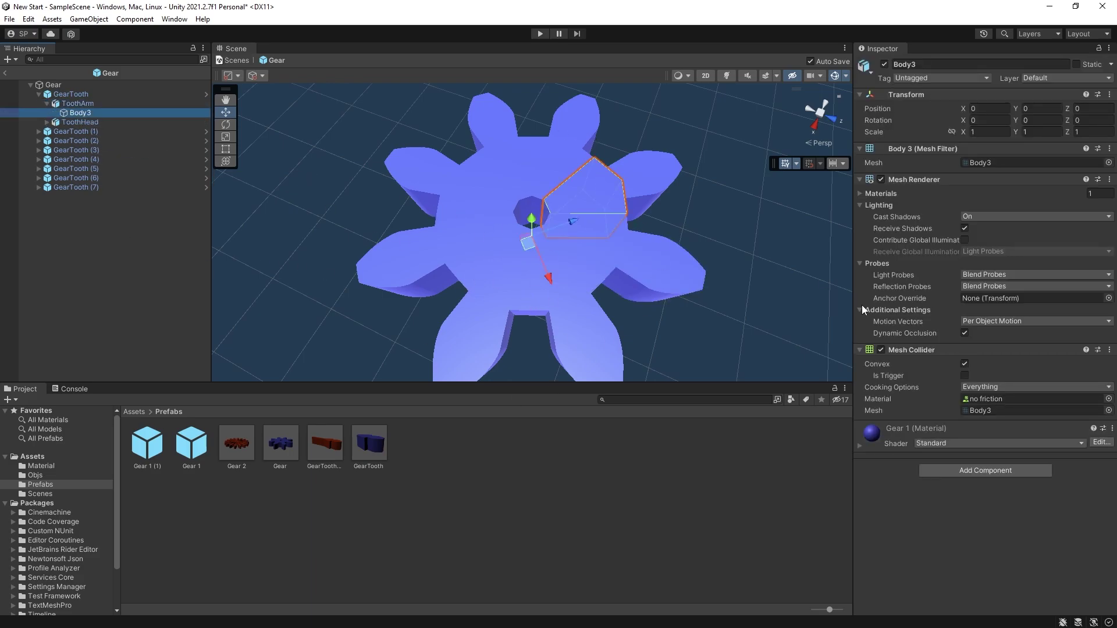
left_click(47, 122)
left_click(80, 132)
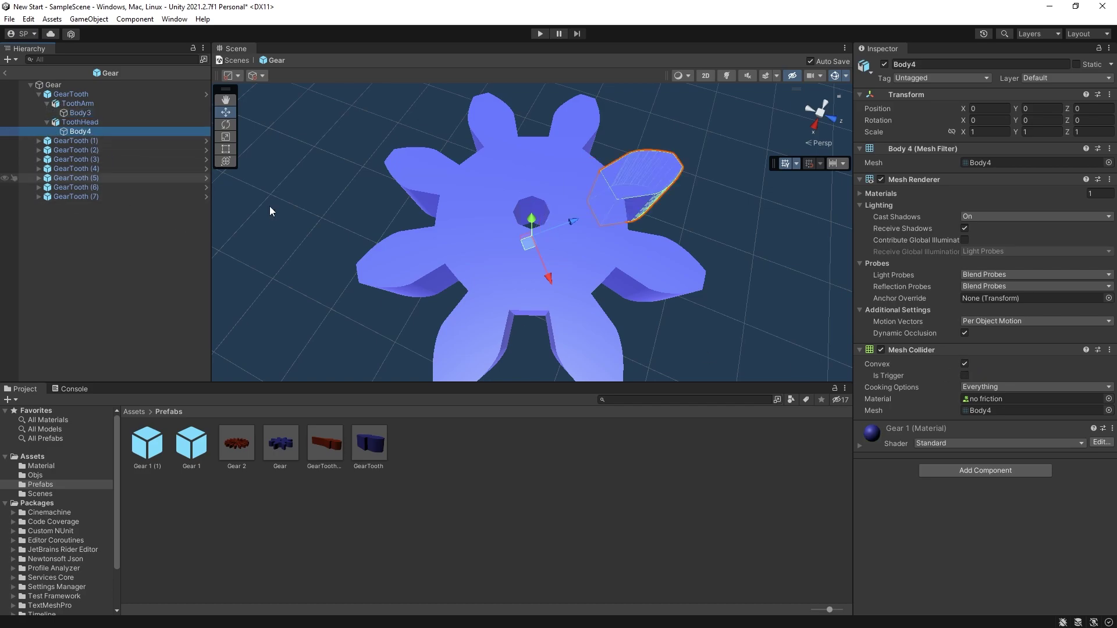
left_click(62, 86)
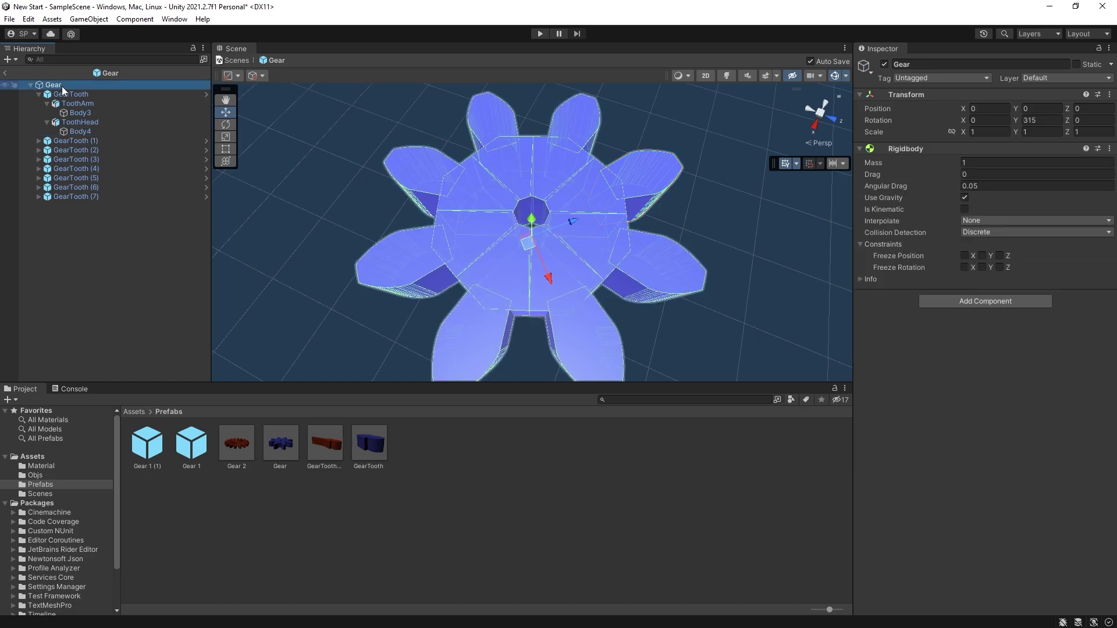
left_click(39, 94)
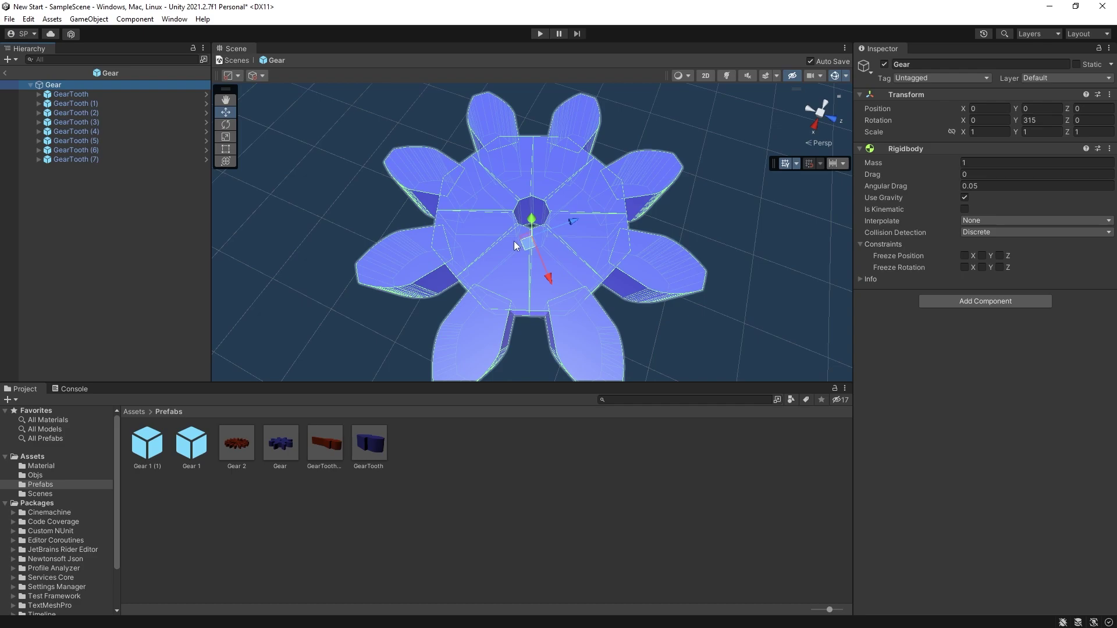
Return to SampleScene, run the gear drop test, and stop play once it settles
left_click(236, 60)
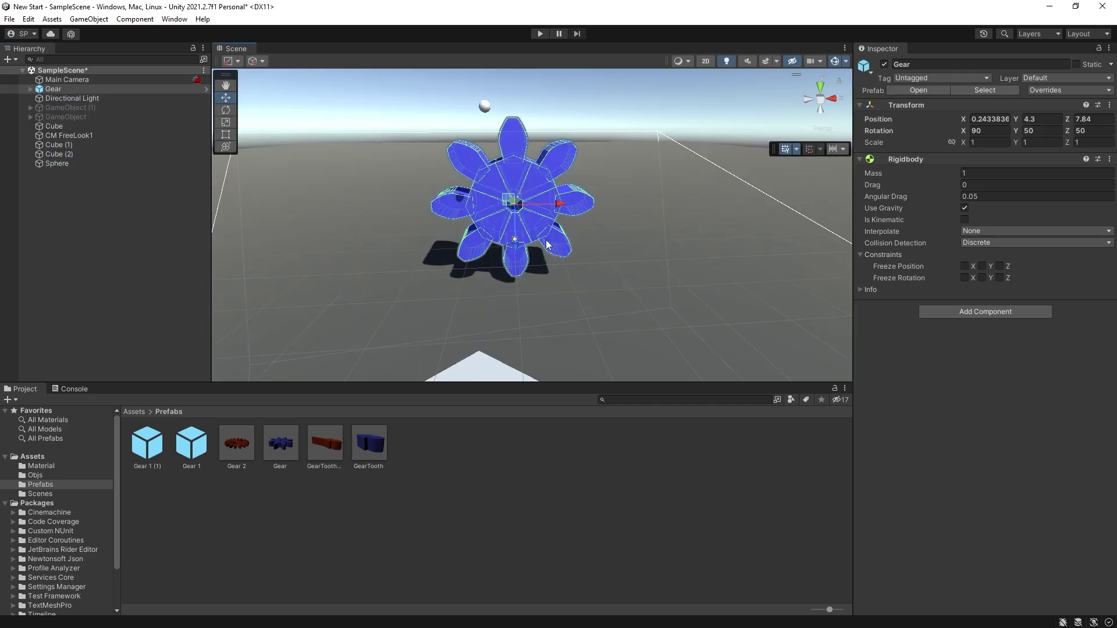
left_click(536, 32)
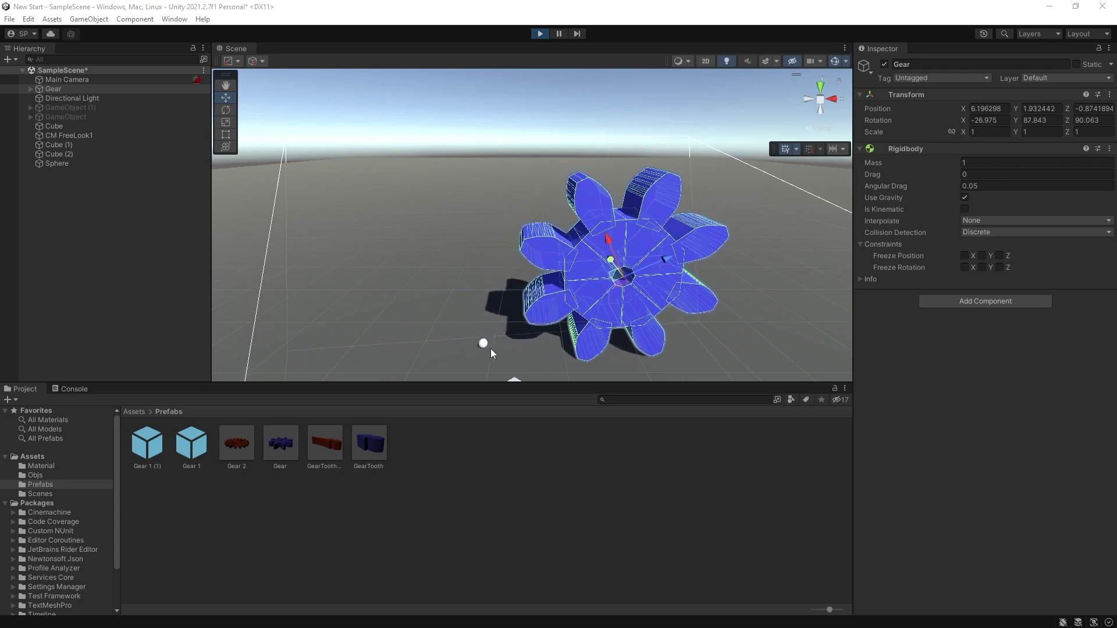
key("ctrl+p")
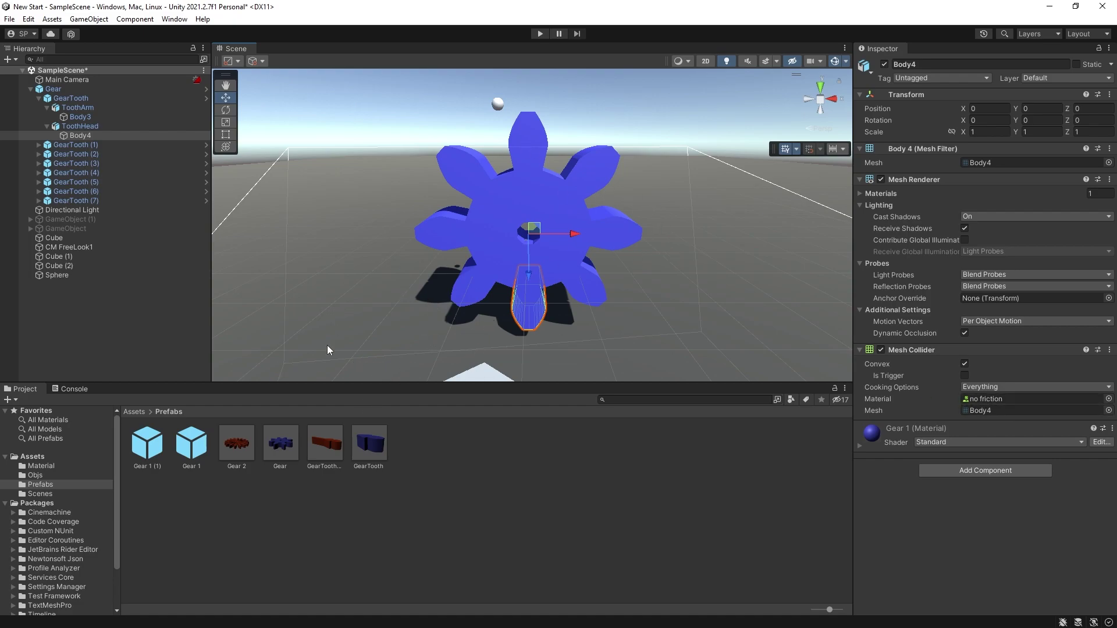
Add a Gear 2 instance turned about 77° around Y and pan across both gears
left_click_drag(237, 443, 87, 84)
left_click_drag(1082, 128, 386, 168)
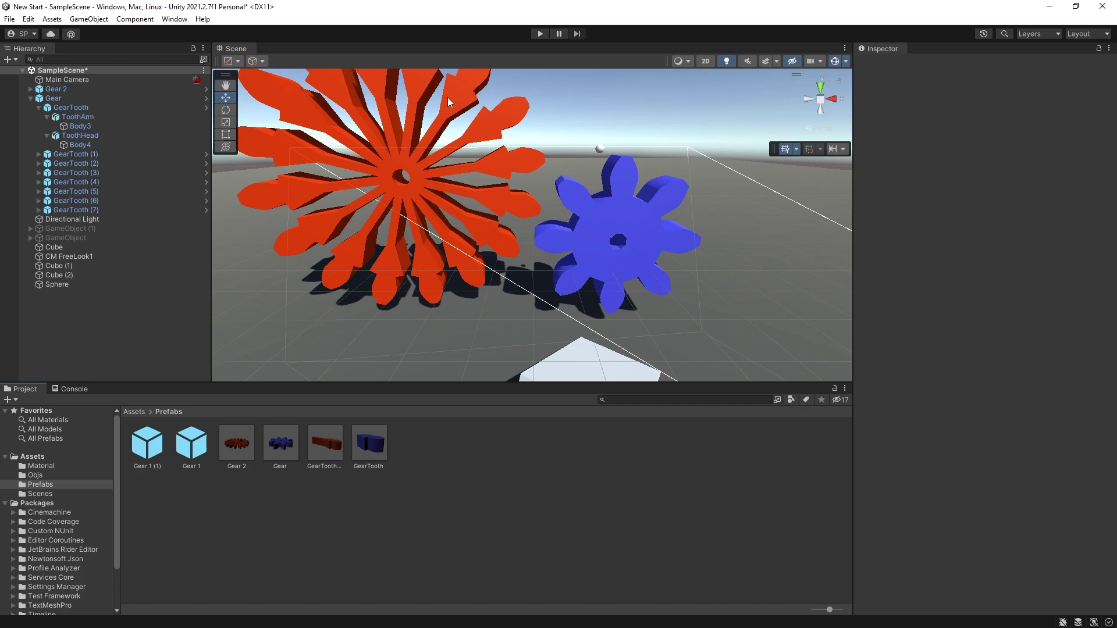
middle_click_drag(306, 173, 343, 208)
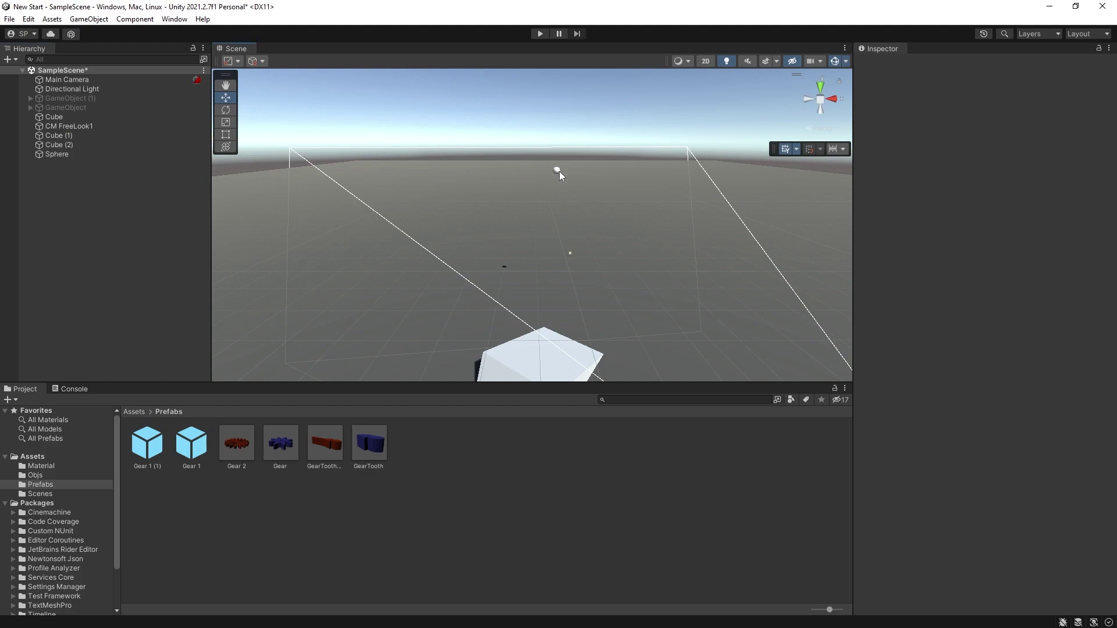
Restore the hidden gear car with undo and frame the whole assembly in view
right_click_drag(620, 284, 590, 282)
key("ctrl+z")
scroll(390, 230, "up", 5)
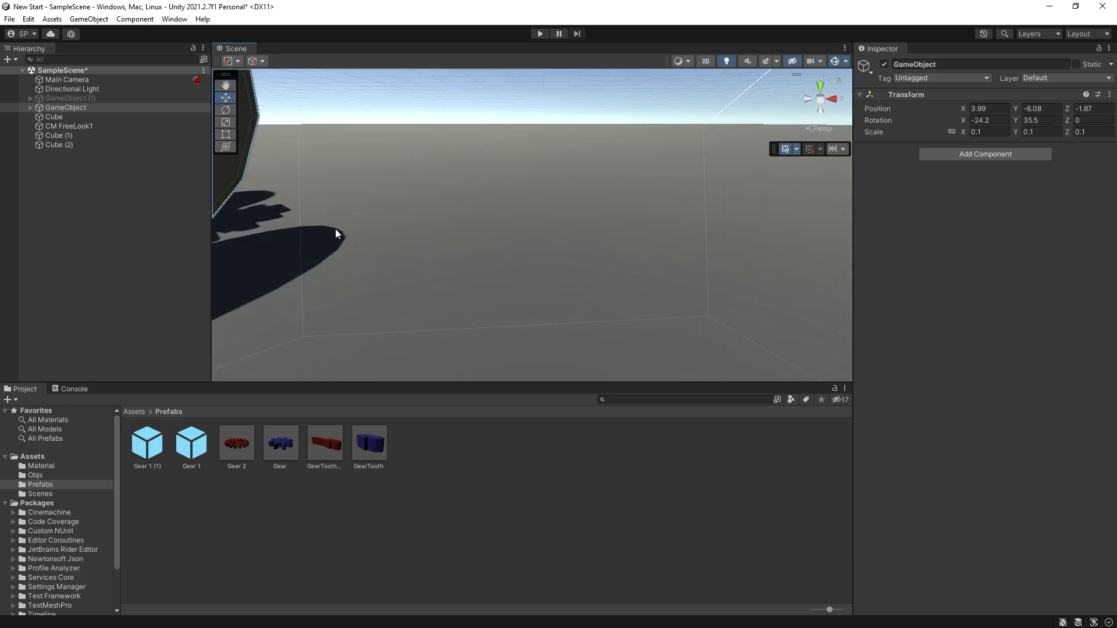
middle_click_drag(355, 242, 449, 257)
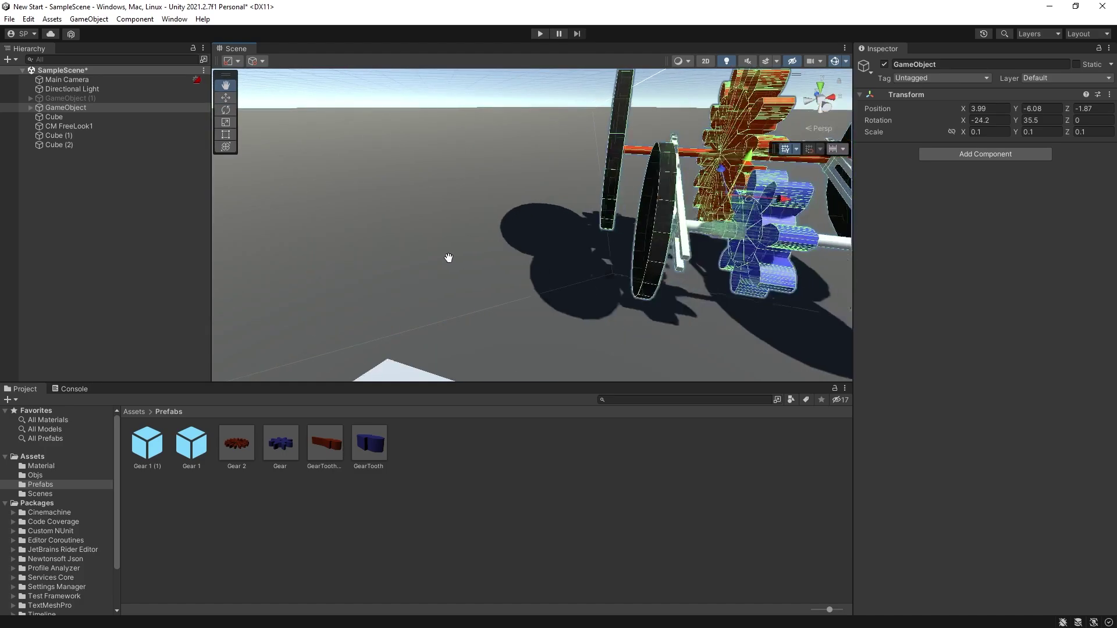
key("f")
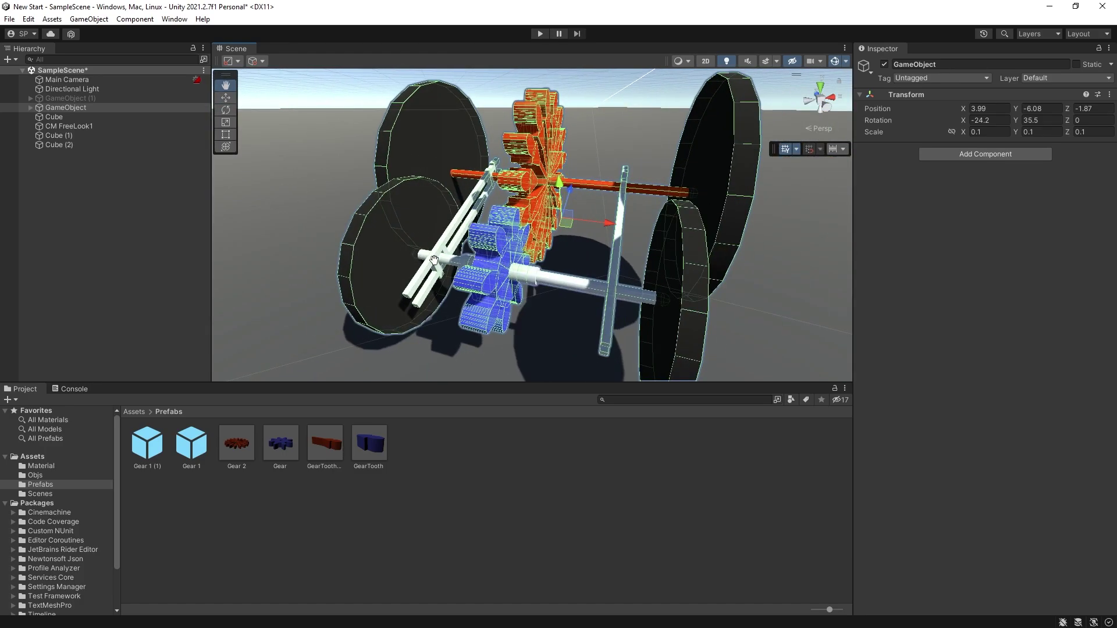
Inspect the axle Cylinder (3), the orange gear, driving Gear (2) and rod GameObject (1)
left_click(27, 108)
left_click(423, 291)
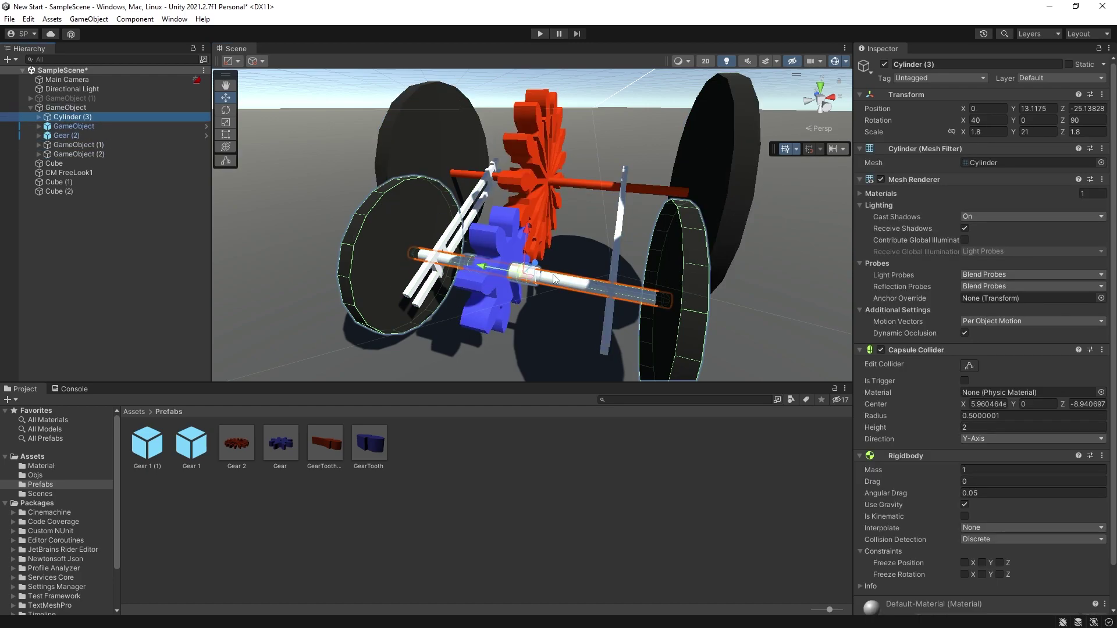
left_click(73, 126)
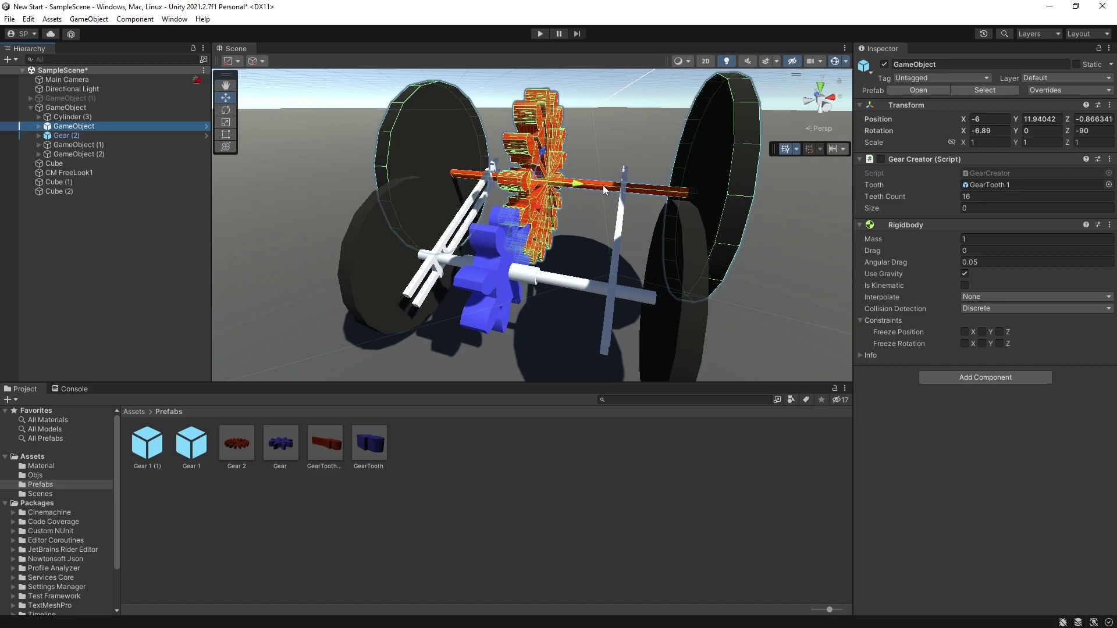
left_click(492, 250)
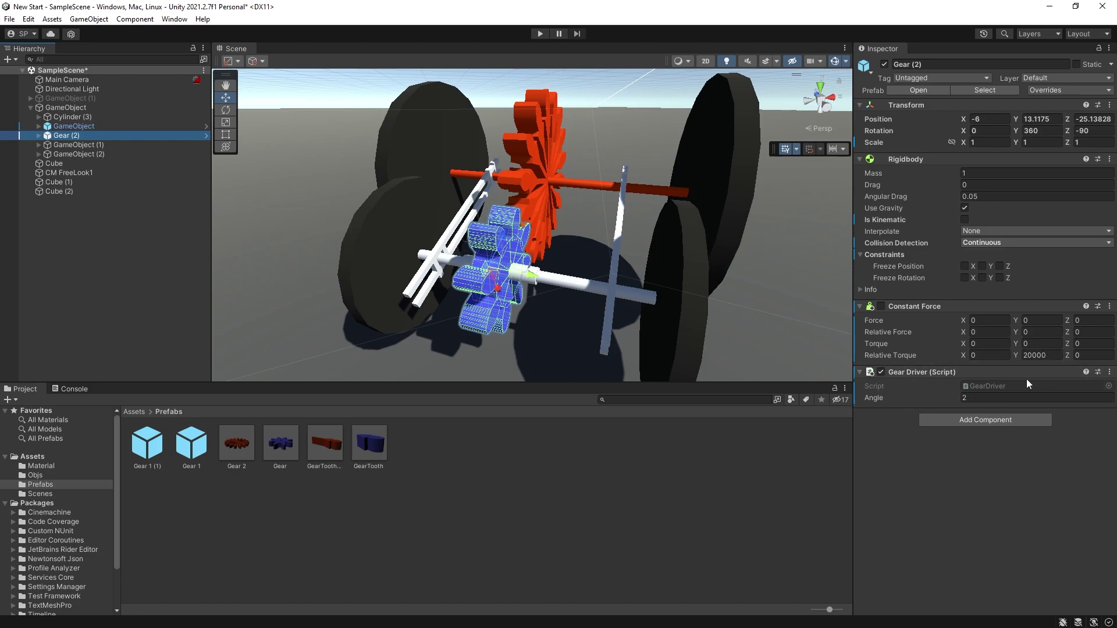
left_click(81, 145)
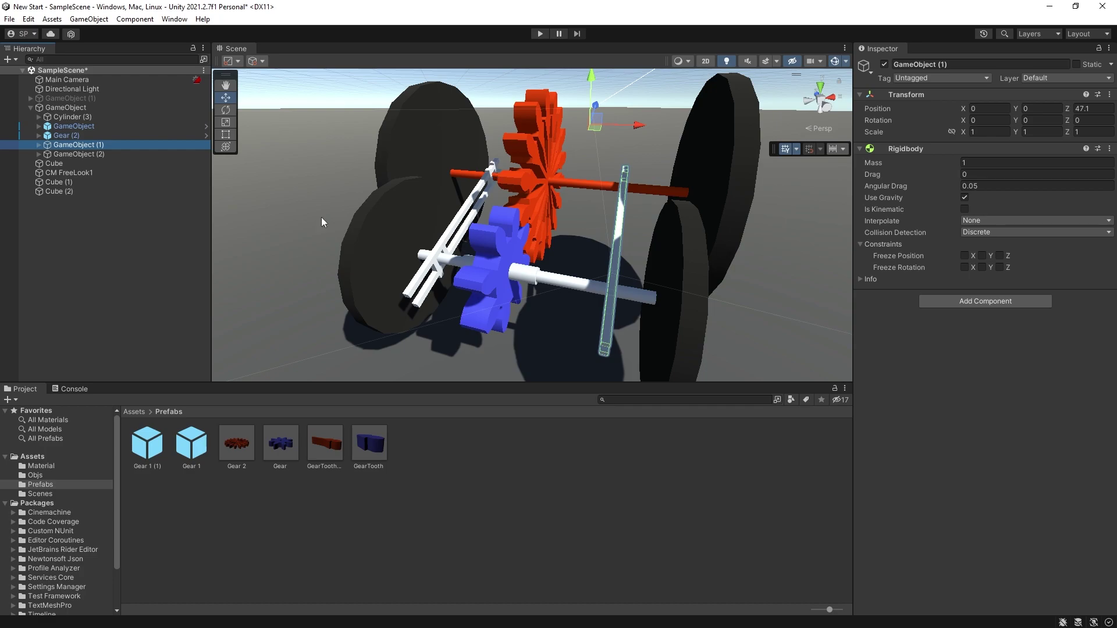
Step through the car's children again, ending on the second rod GameObject (2)
left_click(71, 117)
left_click(70, 125)
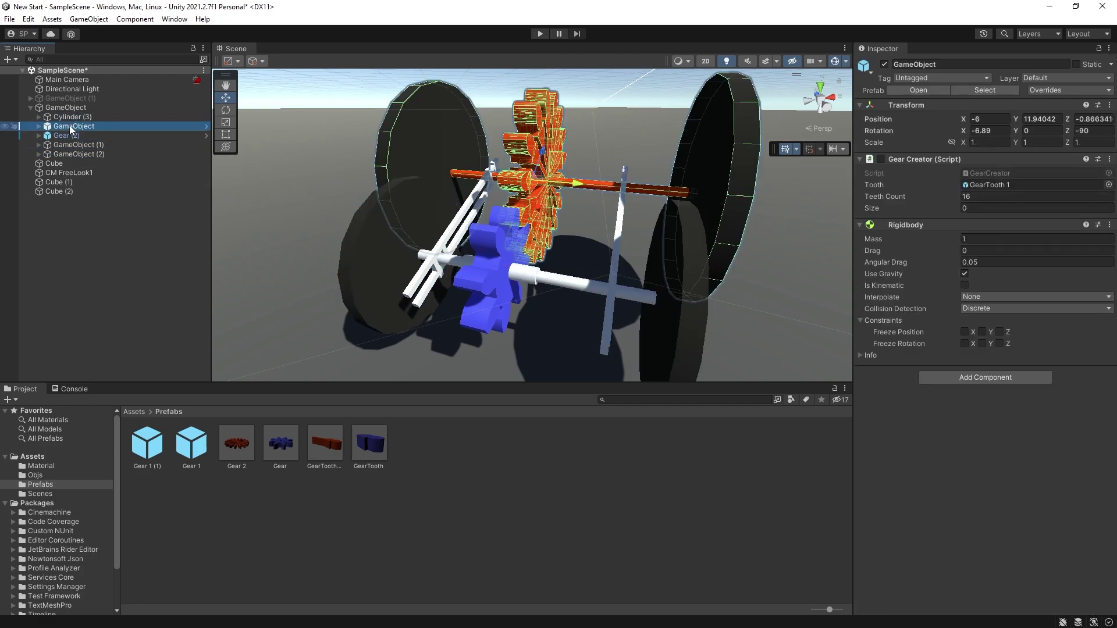
left_click(67, 135)
left_click(70, 144)
left_click(71, 154)
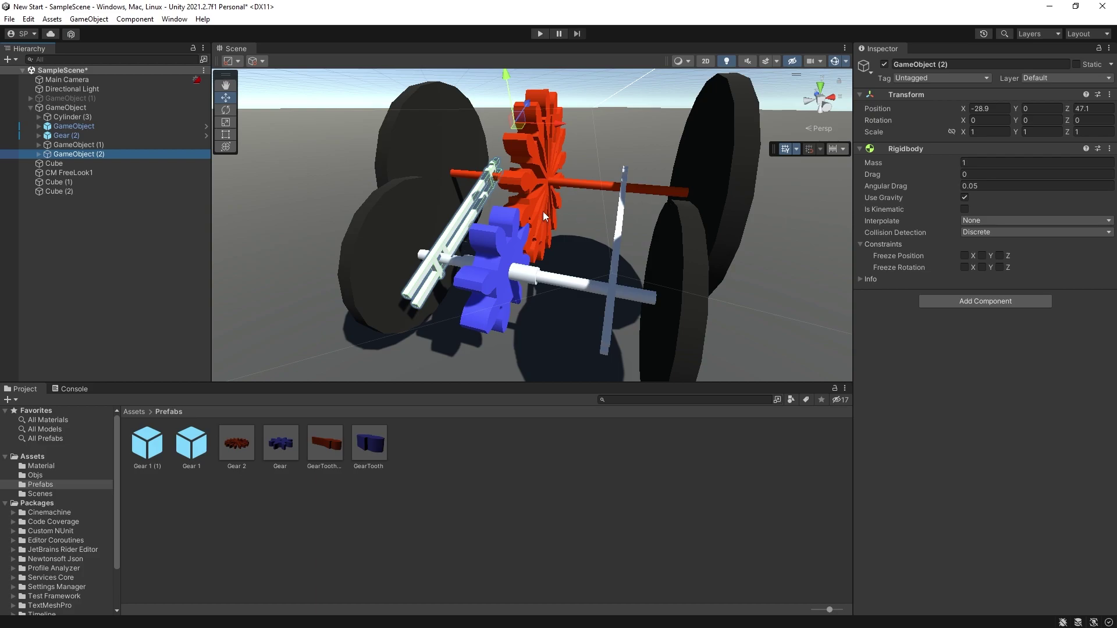
key("ctrl+shift+p")
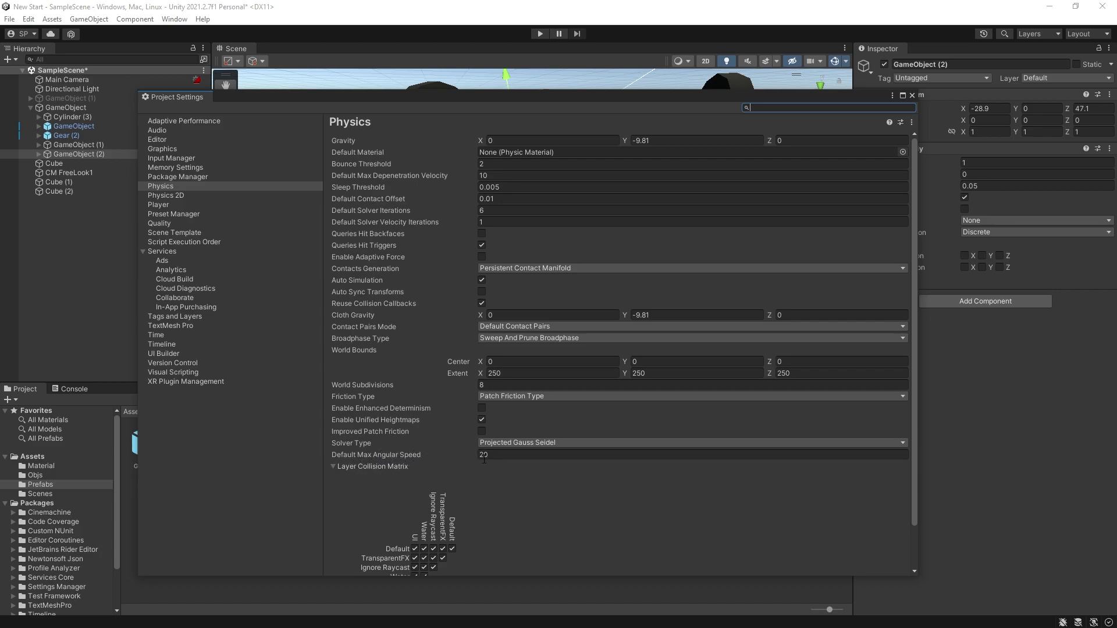
left_click(505, 455)
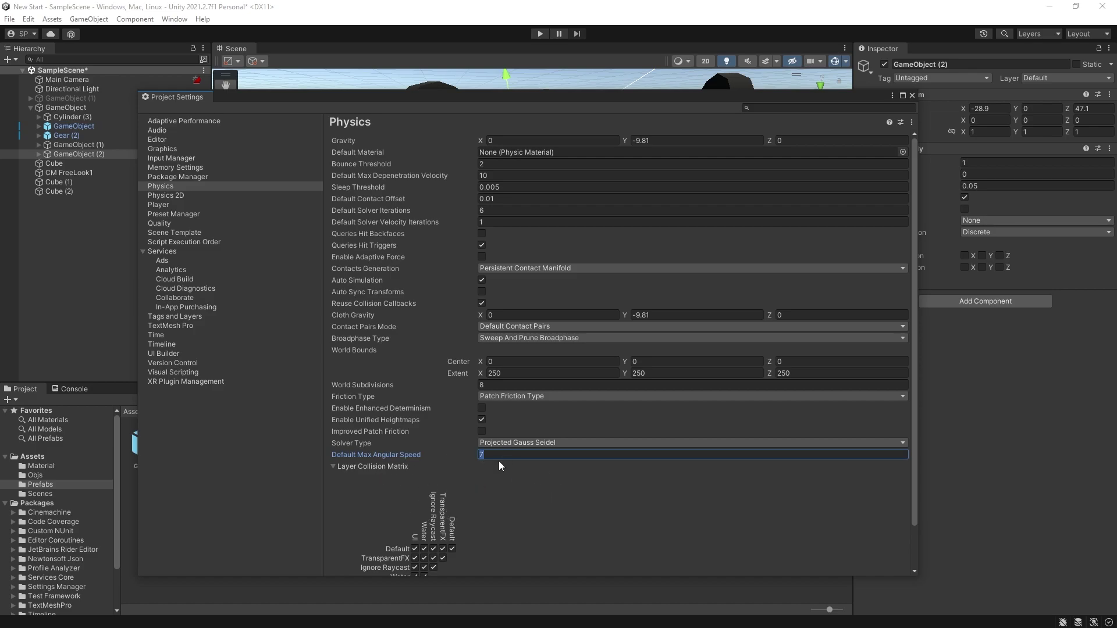
key("Escape")
left_click(501, 466)
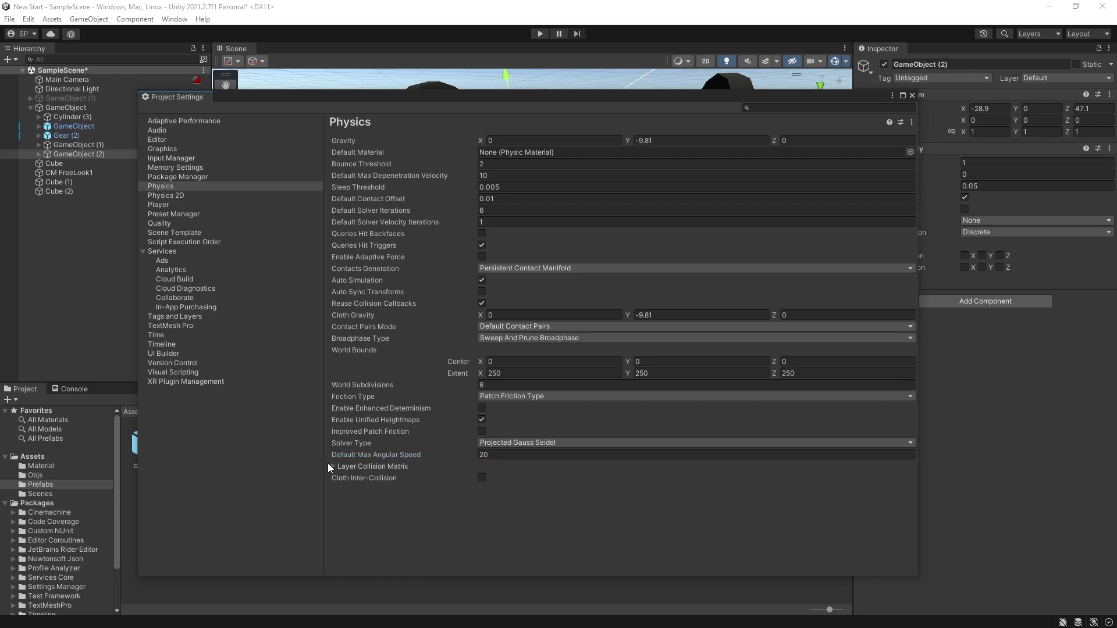
left_click(146, 337)
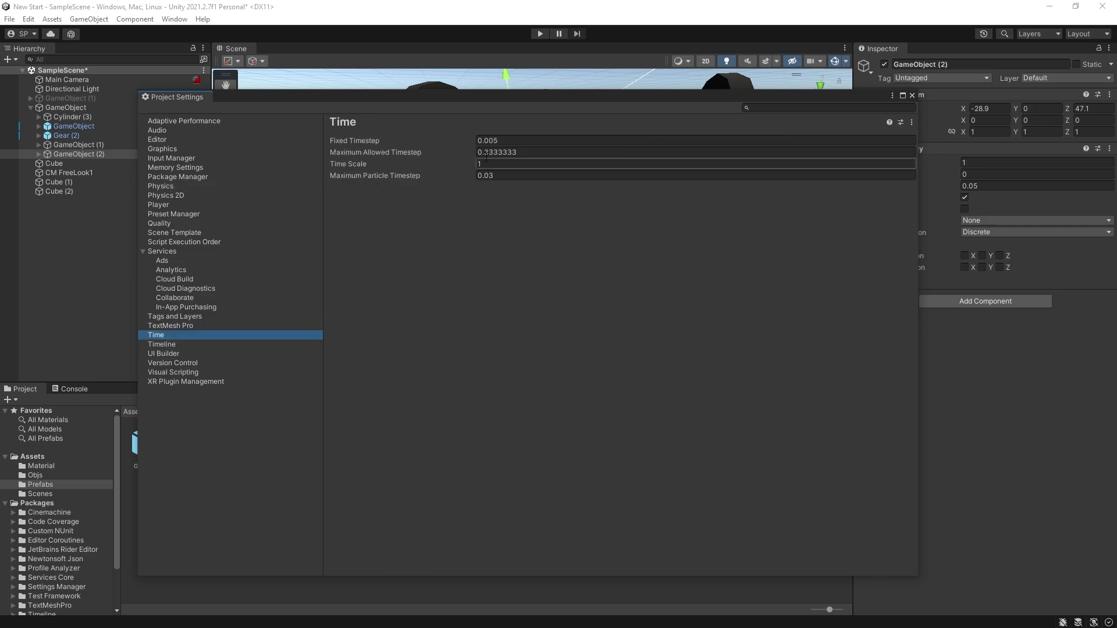
left_click_drag(499, 140, 488, 141)
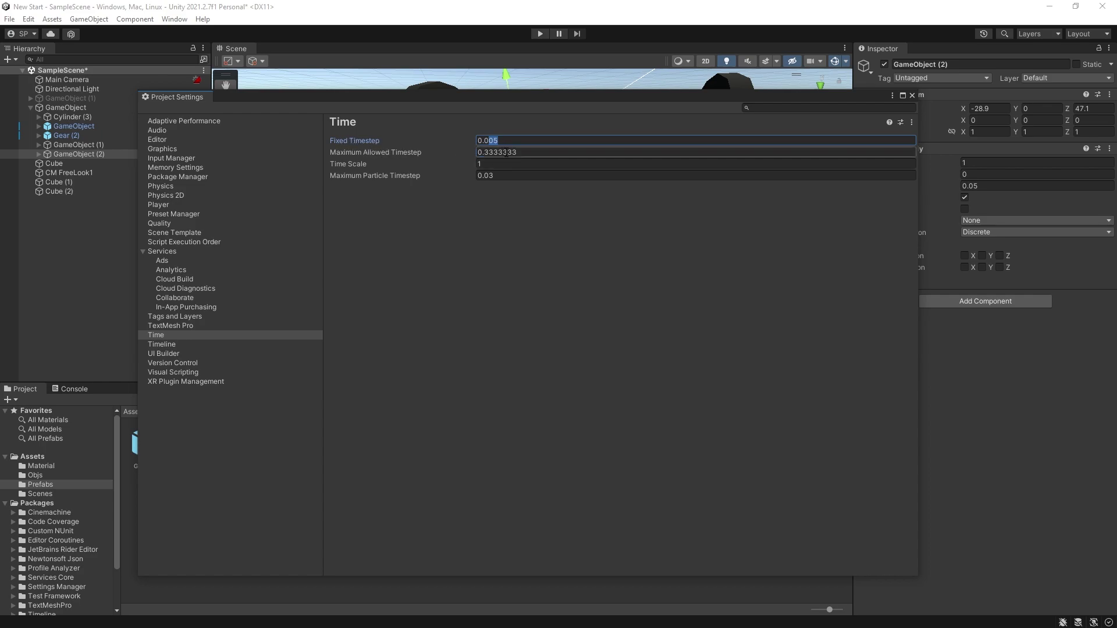
type("2")
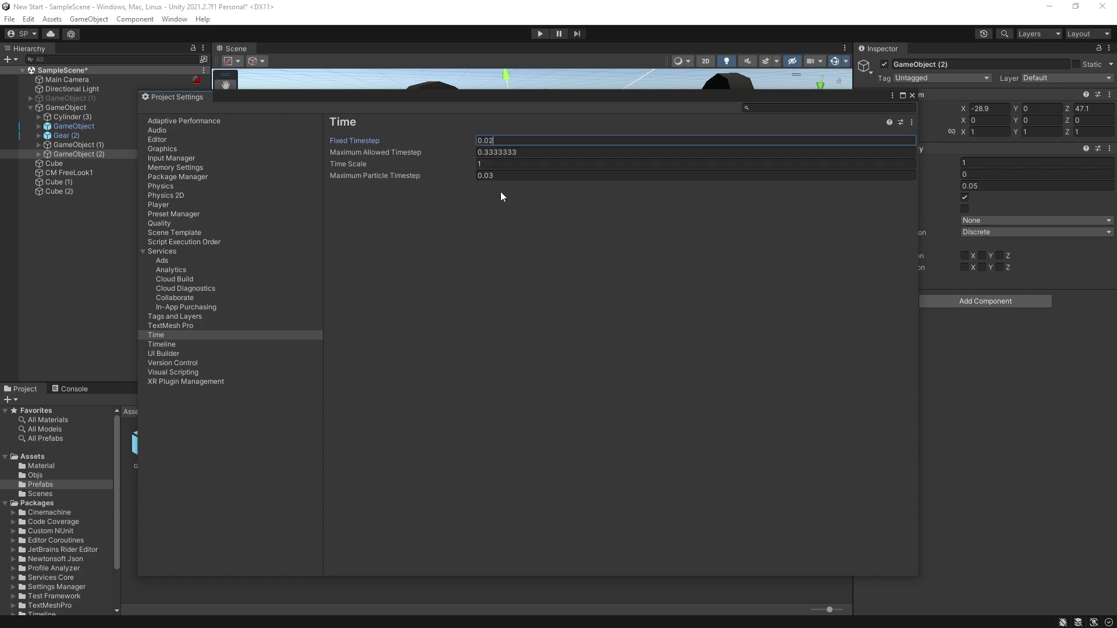
key("BackSpace")
type("05")
left_click(912, 95)
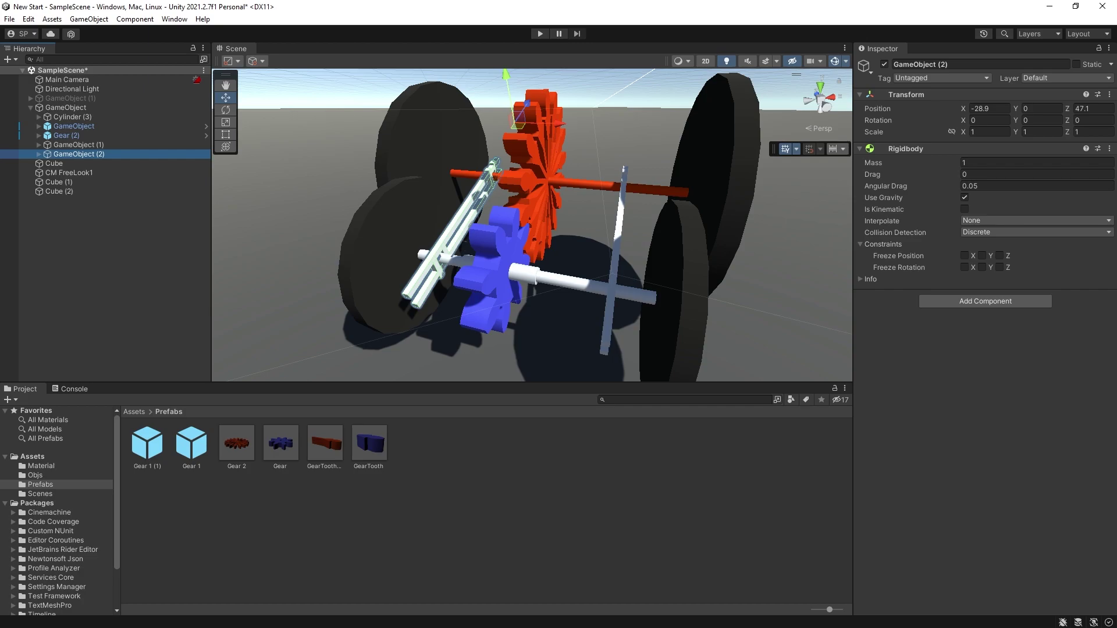
In play mode, inspect the spinning Gear 1 (1), its 16-tooth orange gear, GameObject (1) and the floor cube
key("ctrl+p")
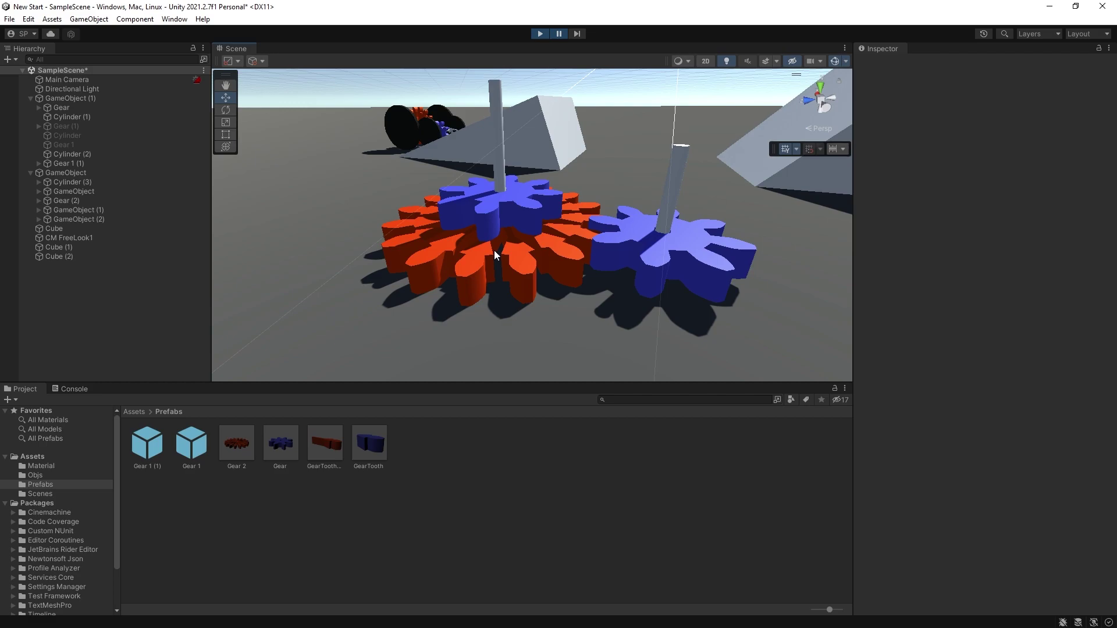
left_click(76, 163)
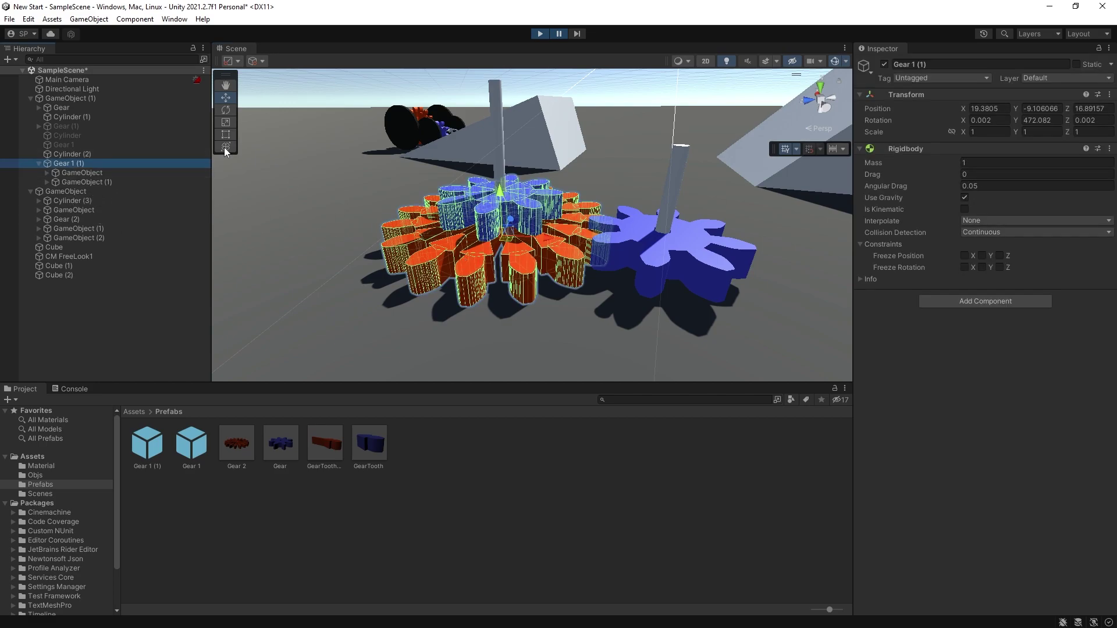
left_click(69, 172)
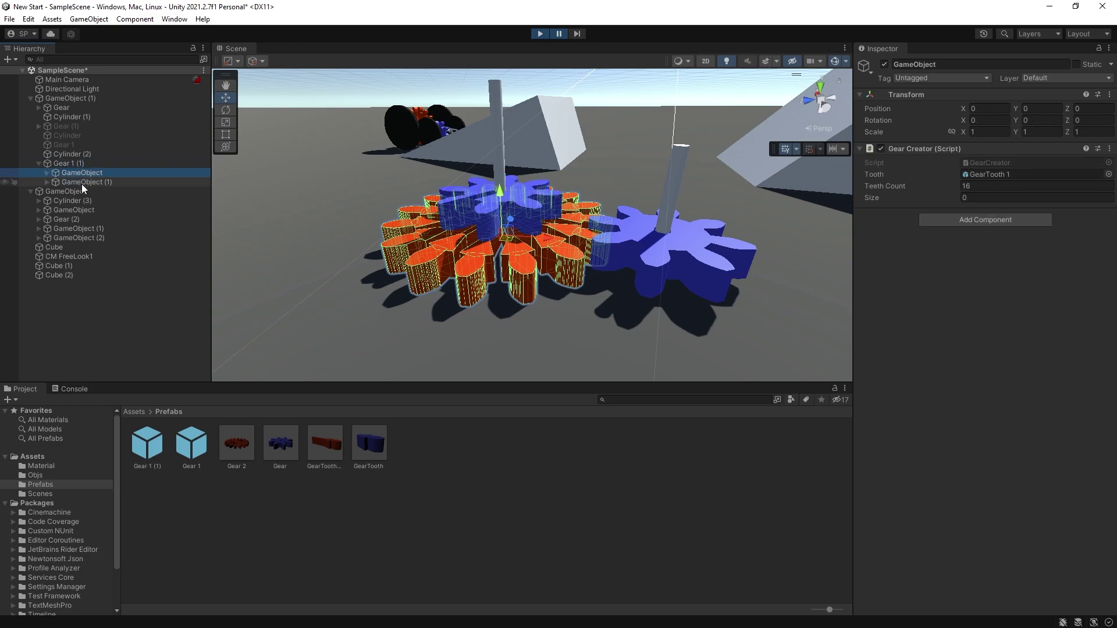
left_click(82, 183)
left_click(68, 173)
left_click(86, 182)
left_click(83, 173)
left_click(60, 164)
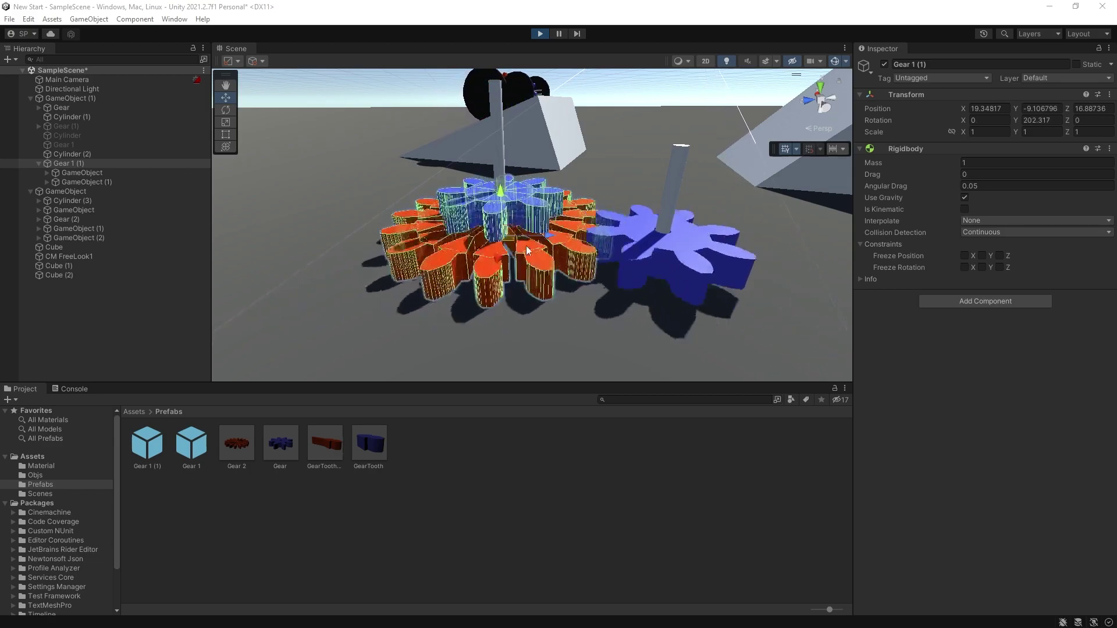
left_click(321, 260)
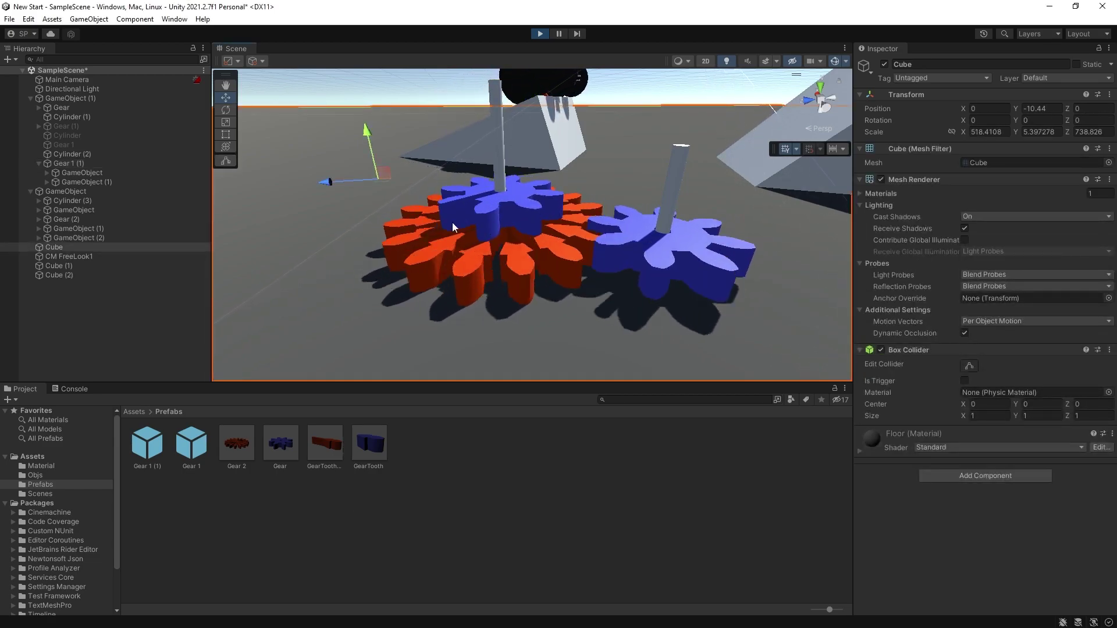